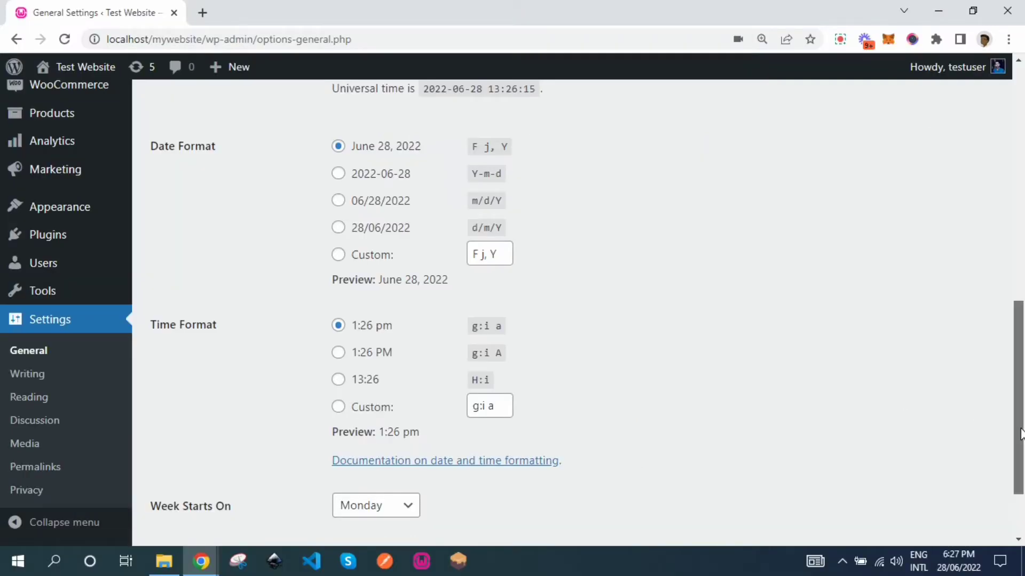
Review the site title, tagline, WordPress address and site address fields in the General Settings.
{"action": "left_click_drag", "start_coordinate": [1020, 429], "coordinate": [1019, 114]}
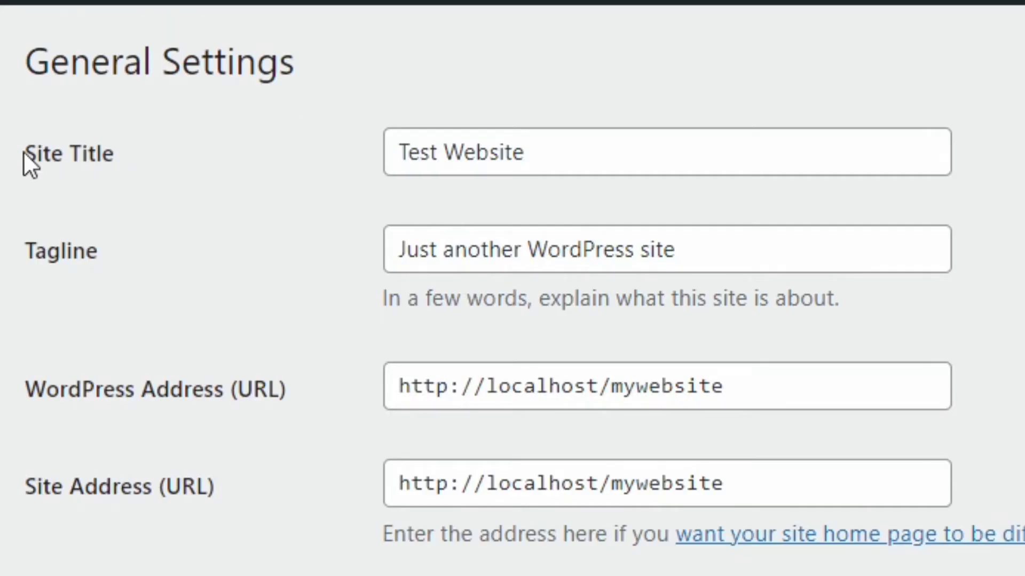
{"action": "left_click_drag", "start_coordinate": [130, 154], "coordinate": [13, 155]}
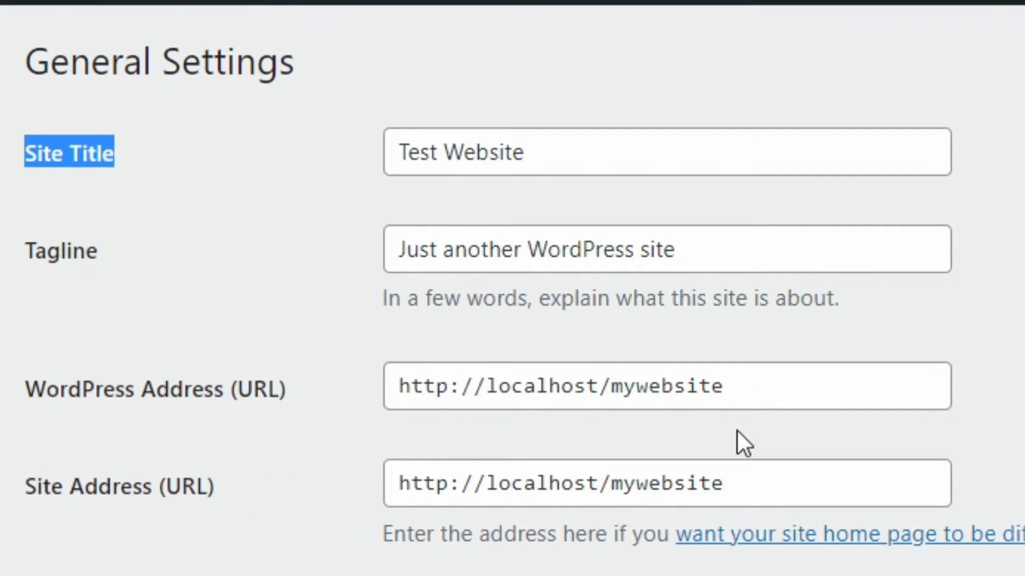
{"action": "left_click_drag", "start_coordinate": [737, 373], "coordinate": [391, 380]}
{"action": "left_click", "coordinate": [996, 395]}
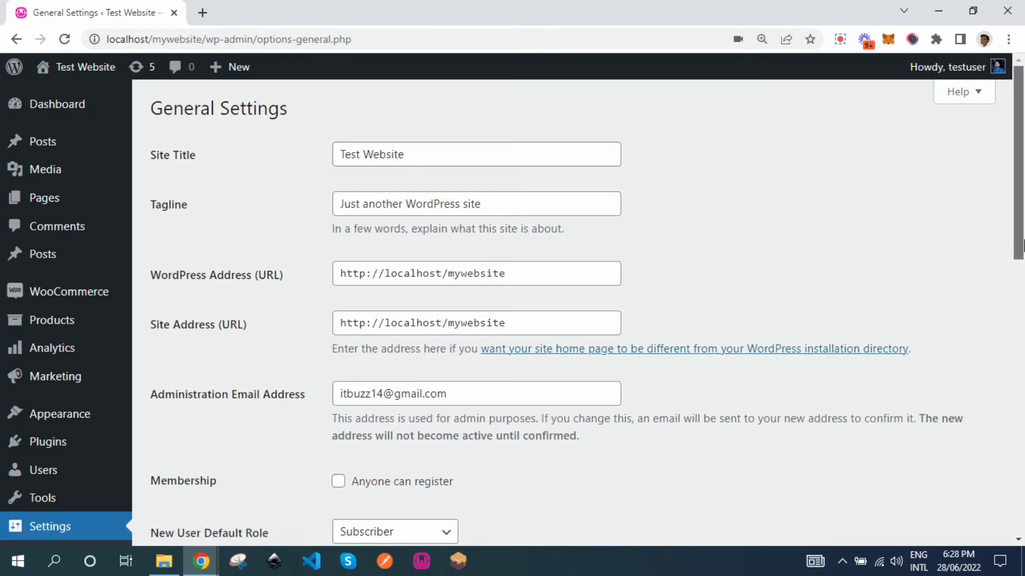
{"action": "scroll", "coordinate": [942, 247], "scroll_direction": "down", "scroll_amount": 1}
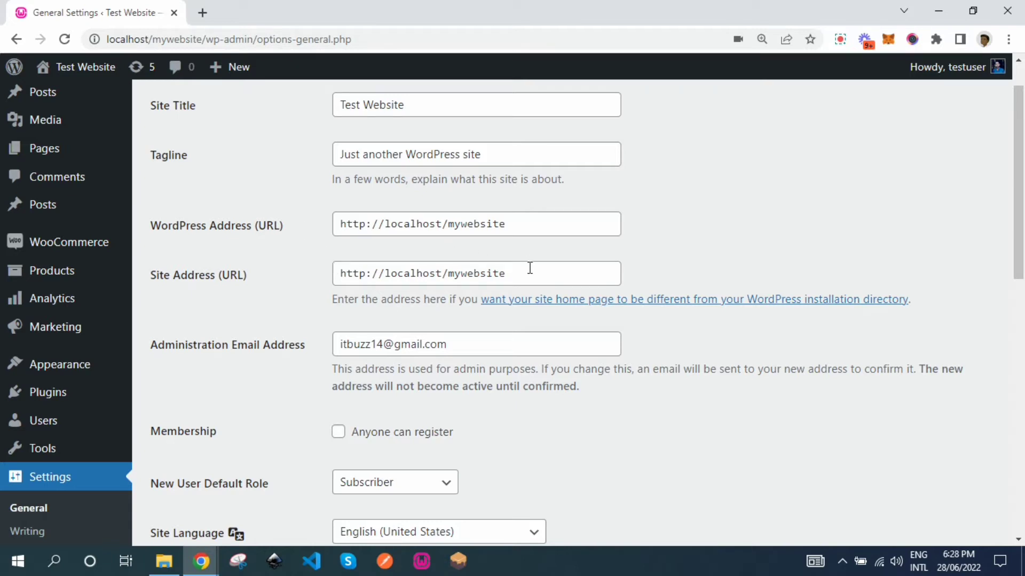
Enable the Membership option that lets anyone register on the site.
{"action": "left_click_drag", "start_coordinate": [1020, 259], "coordinate": [1022, 349]}
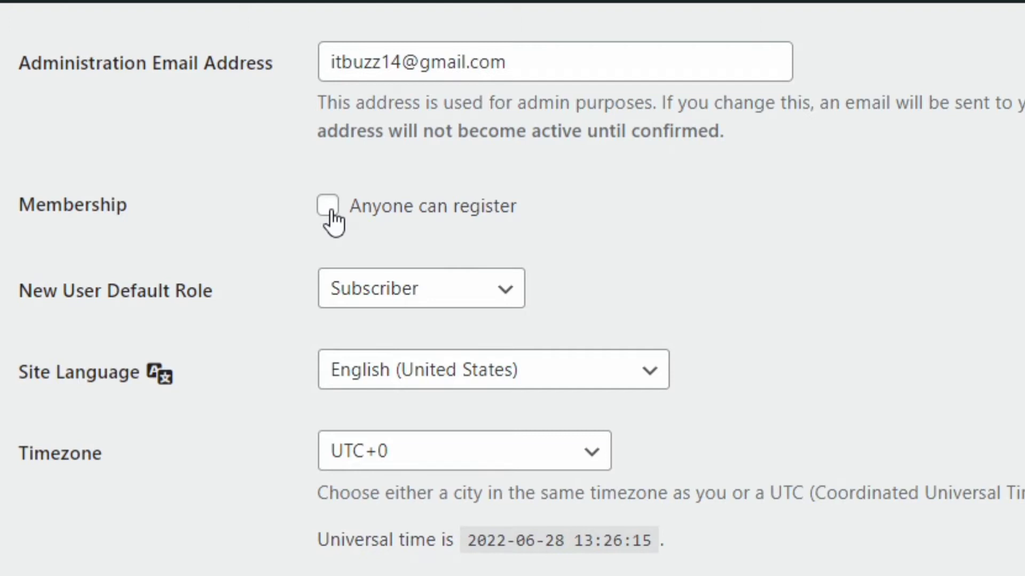
{"action": "left_click", "coordinate": [328, 205]}
{"action": "left_click", "coordinate": [331, 219]}
{"action": "left_click", "coordinate": [331, 219]}
Look through the available choices for New User Default Role and Site Language without changing them.
{"action": "scroll", "coordinate": [512, 299], "scroll_direction": "down", "scroll_amount": 3}
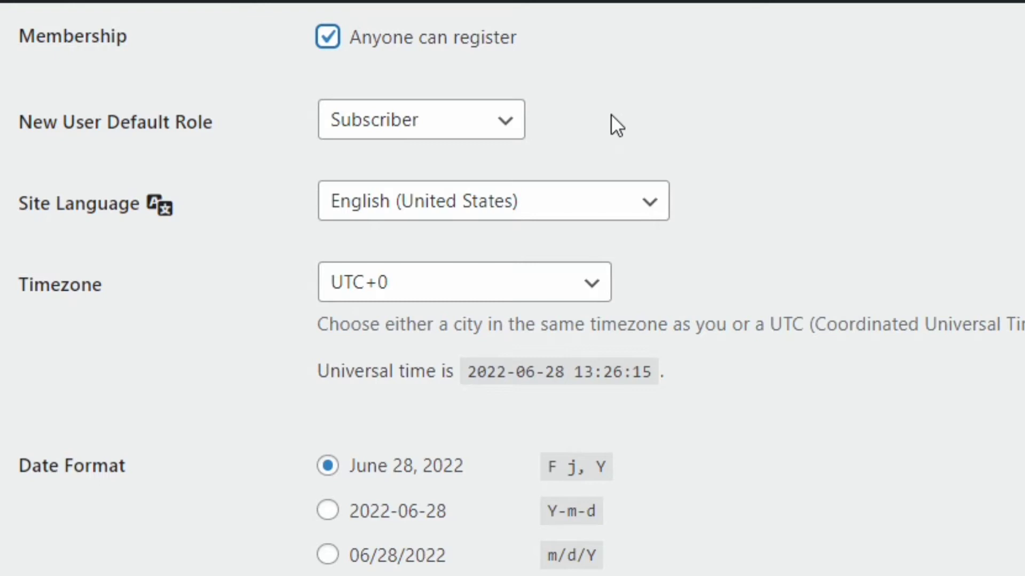
{"action": "left_click", "coordinate": [432, 130]}
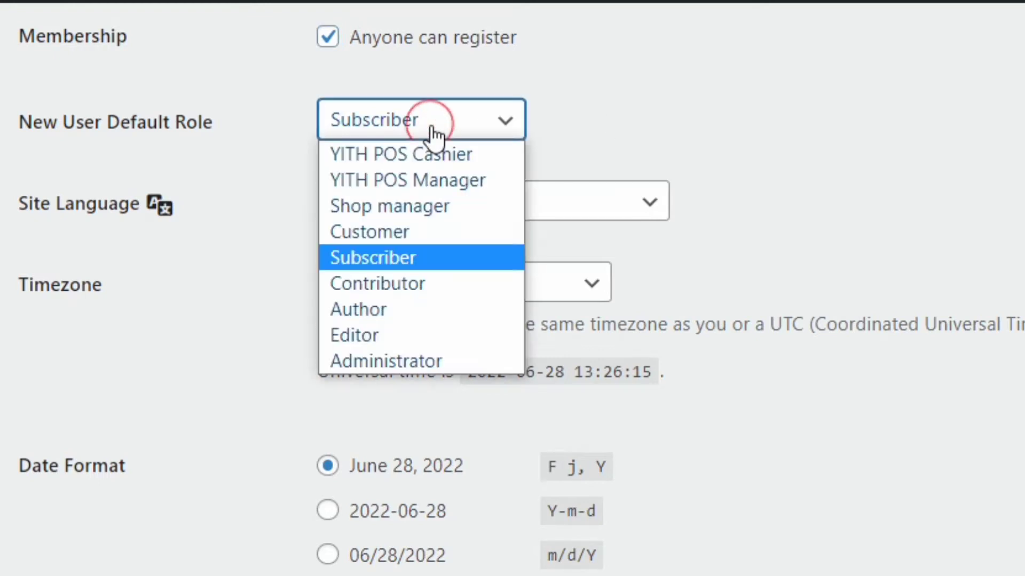
{"action": "left_click", "coordinate": [597, 117]}
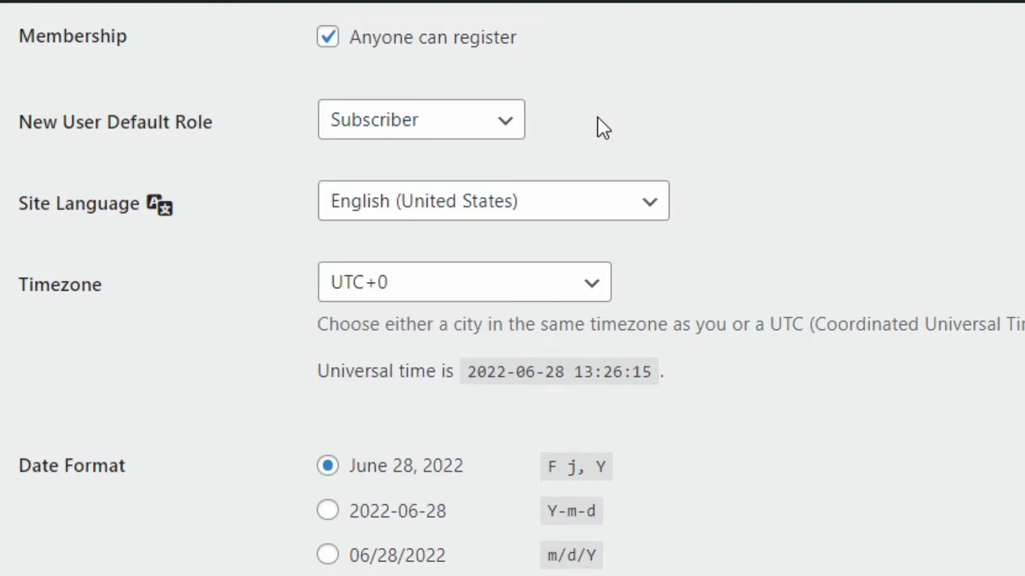
{"action": "left_click", "coordinate": [427, 132]}
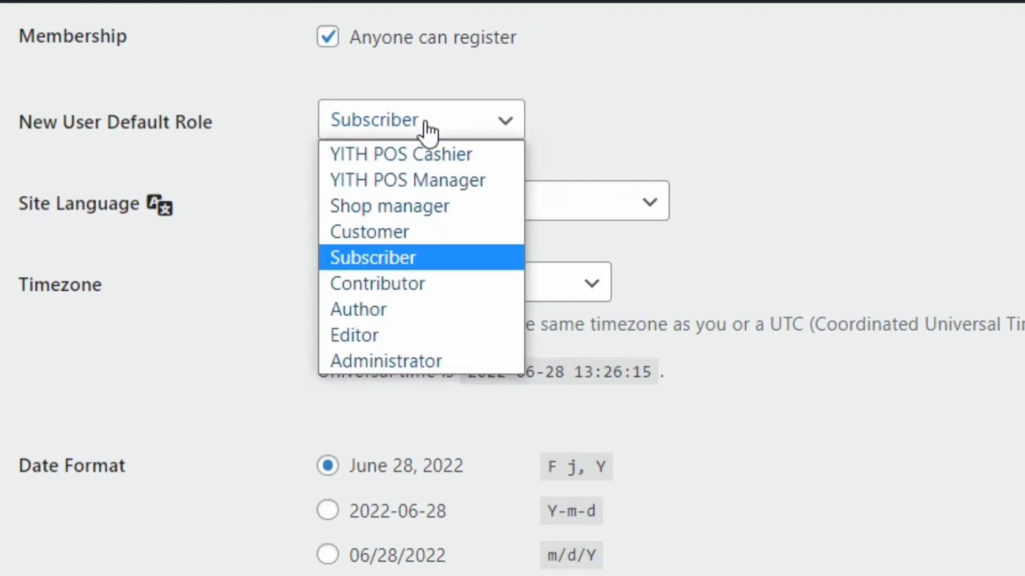
{"action": "left_click", "coordinate": [607, 115]}
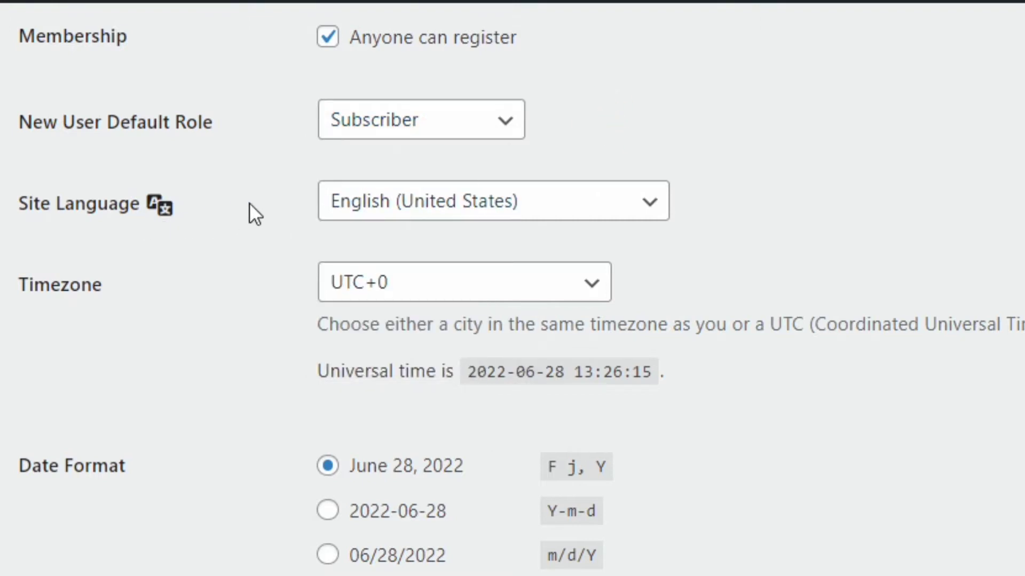
{"action": "left_click", "coordinate": [425, 205]}
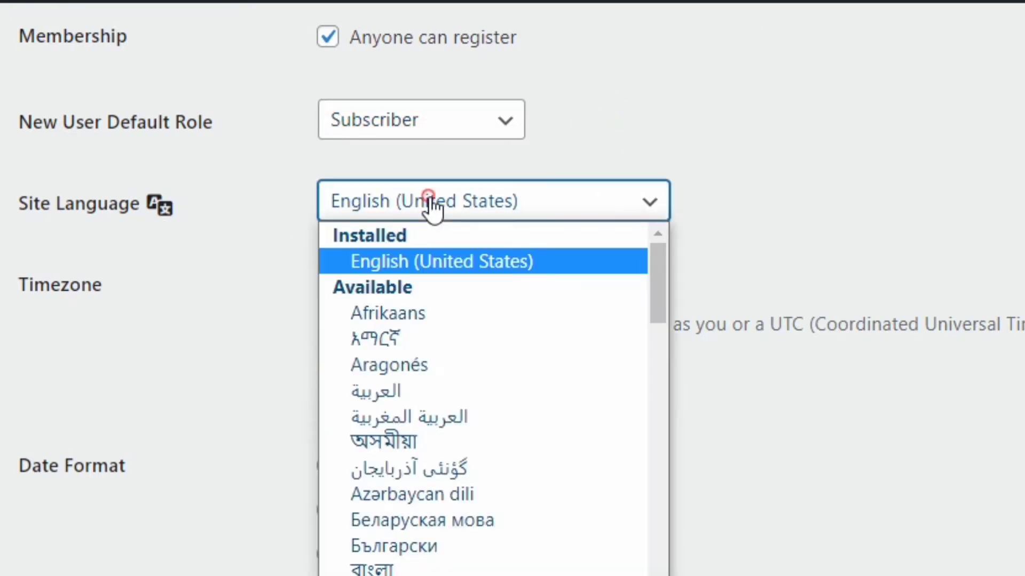
{"action": "left_click", "coordinate": [731, 179]}
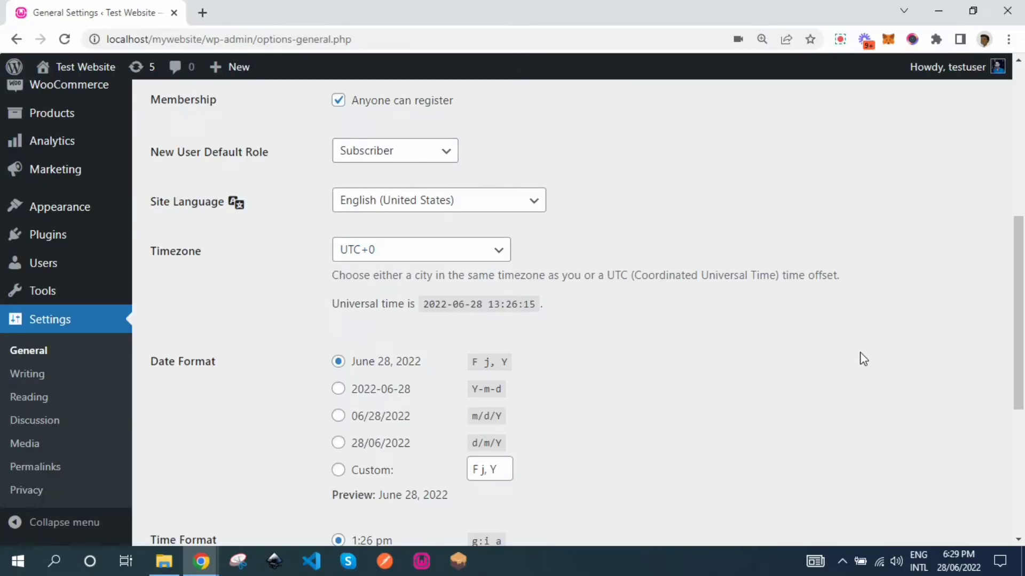
Review the date and time format settings and check the Week Starts On choices.
{"action": "left_click_drag", "start_coordinate": [1019, 375], "coordinate": [1022, 470]}
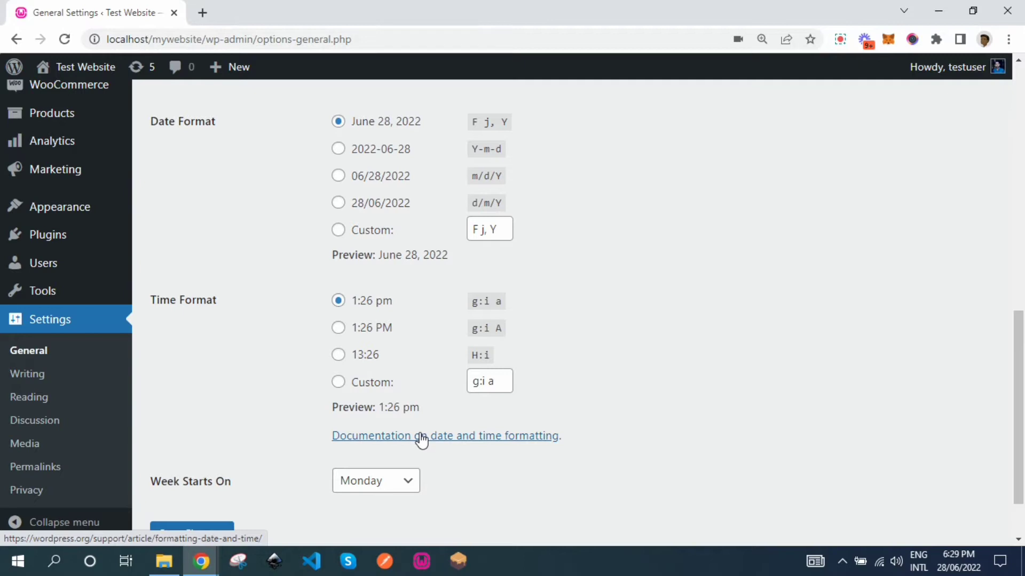
{"action": "left_click", "coordinate": [359, 491]}
{"action": "left_click", "coordinate": [447, 485]}
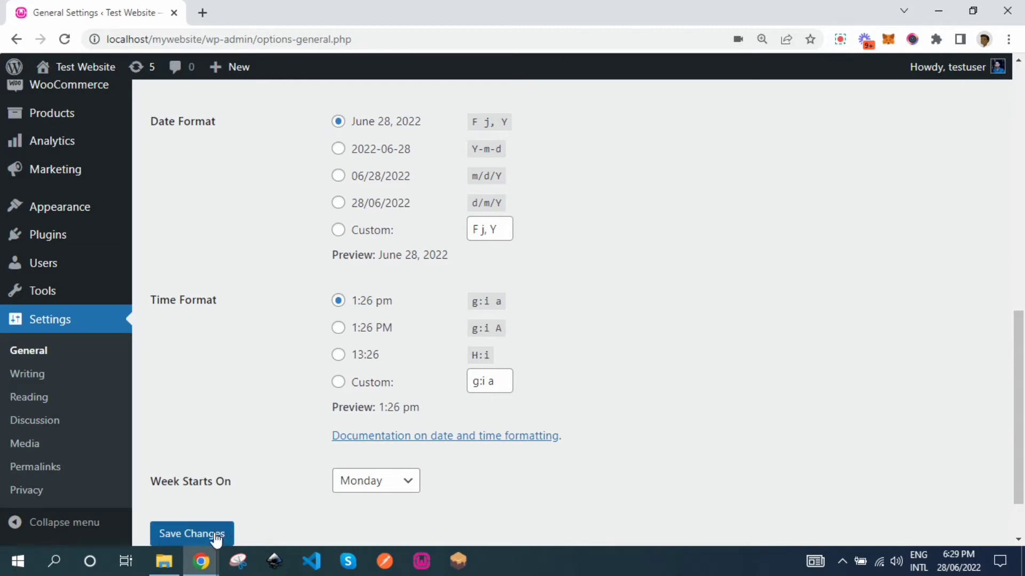
Open the Writing Settings page and look over its sections.
{"action": "left_click", "coordinate": [46, 377]}
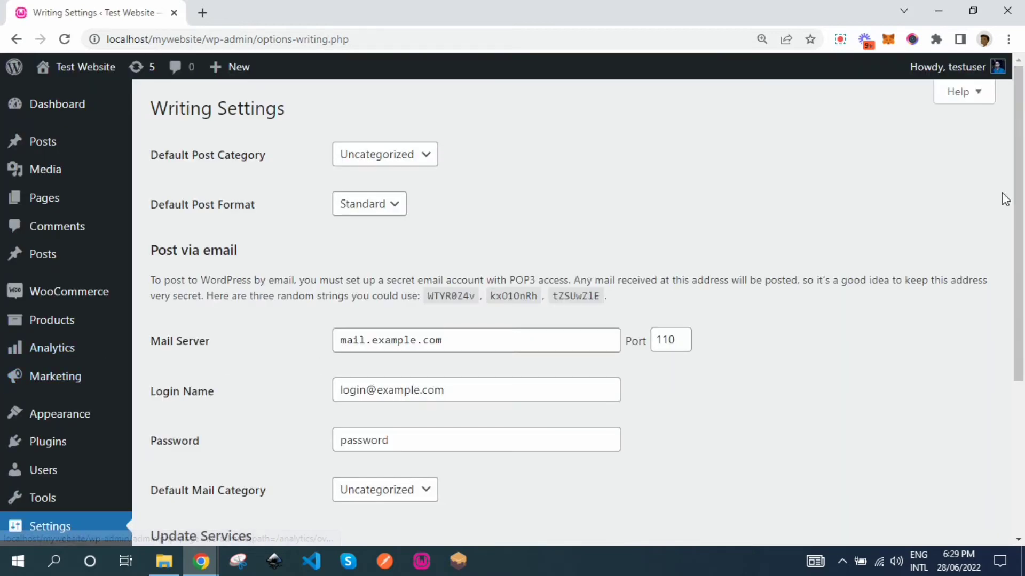
{"action": "scroll", "coordinate": [1023, 197], "scroll_direction": "down", "scroll_amount": 2}
{"action": "scroll", "coordinate": [1023, 197], "scroll_direction": "up", "scroll_amount": 2}
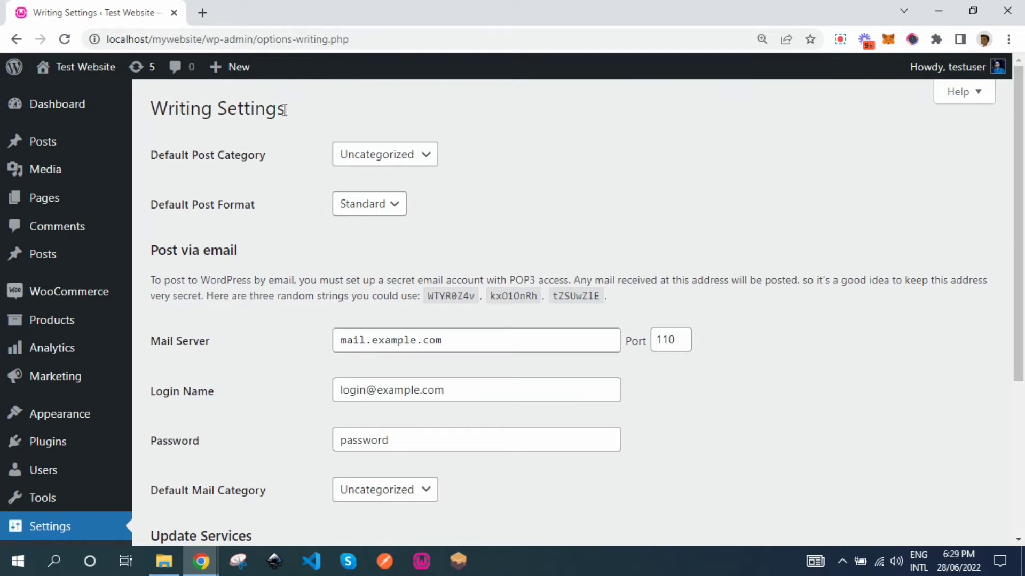
{"action": "left_click_drag", "start_coordinate": [282, 110], "coordinate": [151, 109]}
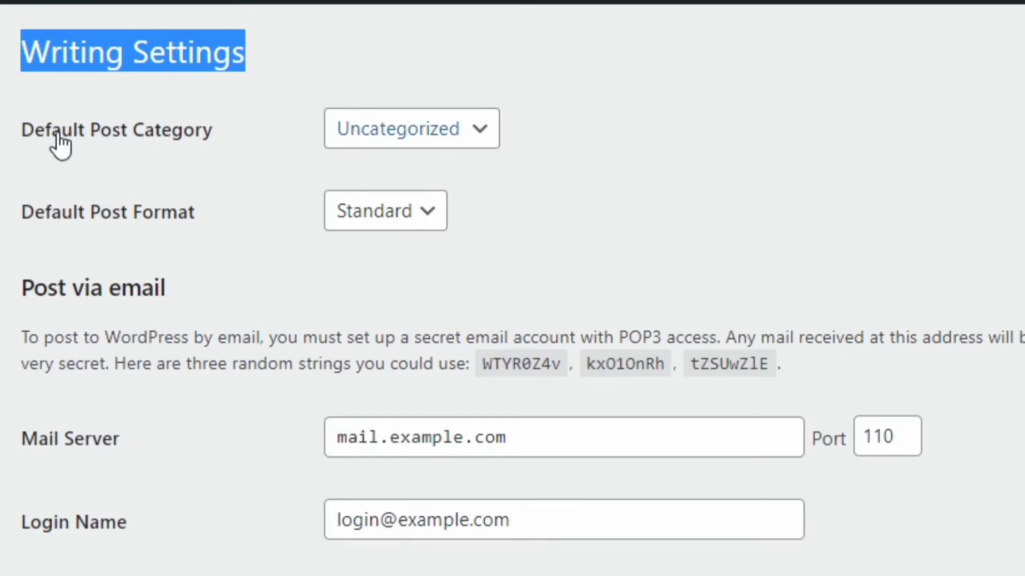
Inspect the Default Post Category choices and leave the category at Uncategorized.
{"action": "left_click", "coordinate": [404, 131]}
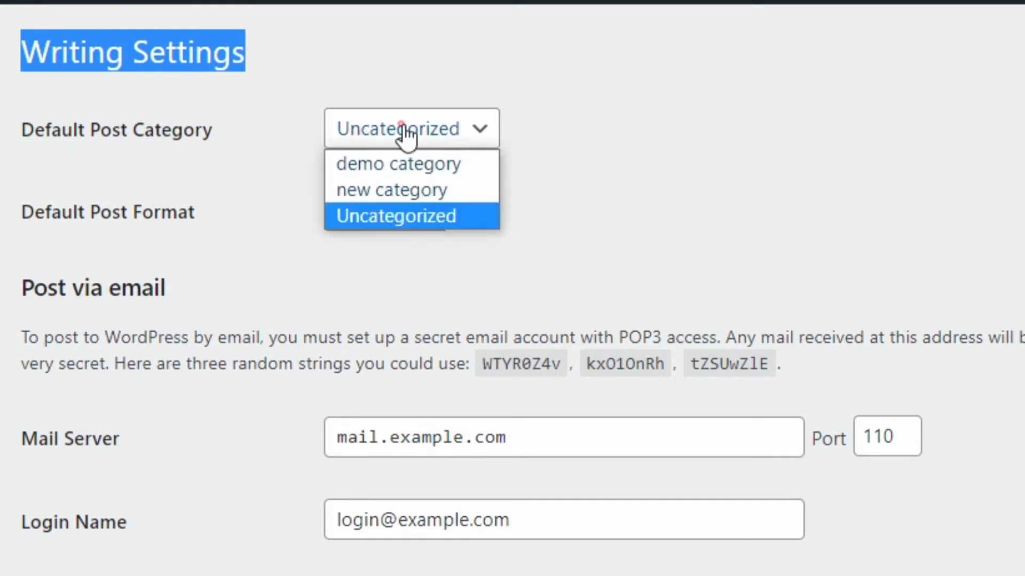
{"action": "left_click", "coordinate": [562, 139]}
{"action": "left_click", "coordinate": [473, 146]}
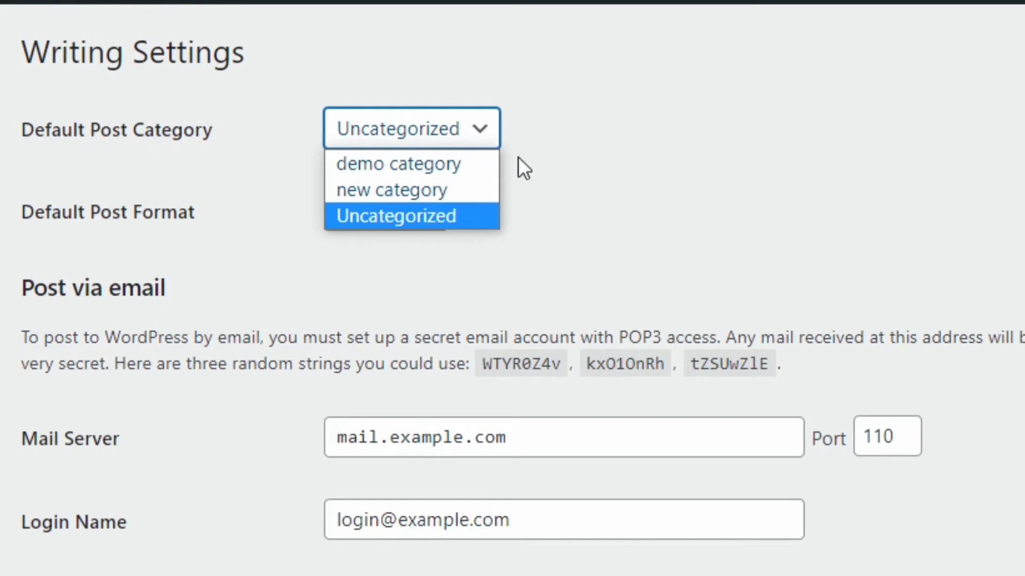
{"action": "key", "text": "Up"}
{"action": "key", "text": "Up"}
{"action": "left_click", "coordinate": [564, 142]}
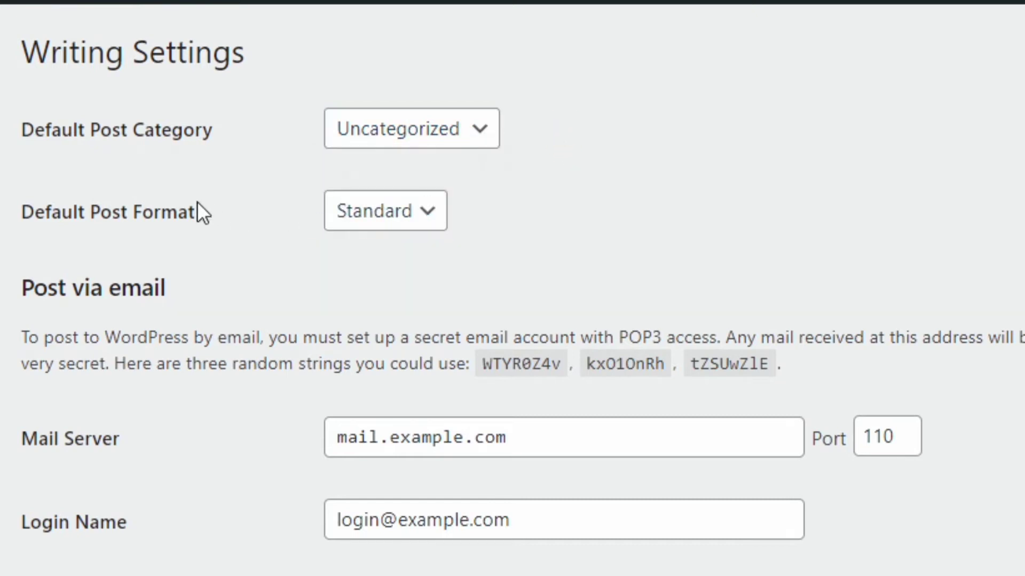
Go through the Default Post Format choices and leave the format at Standard.
{"action": "left_click", "coordinate": [363, 211]}
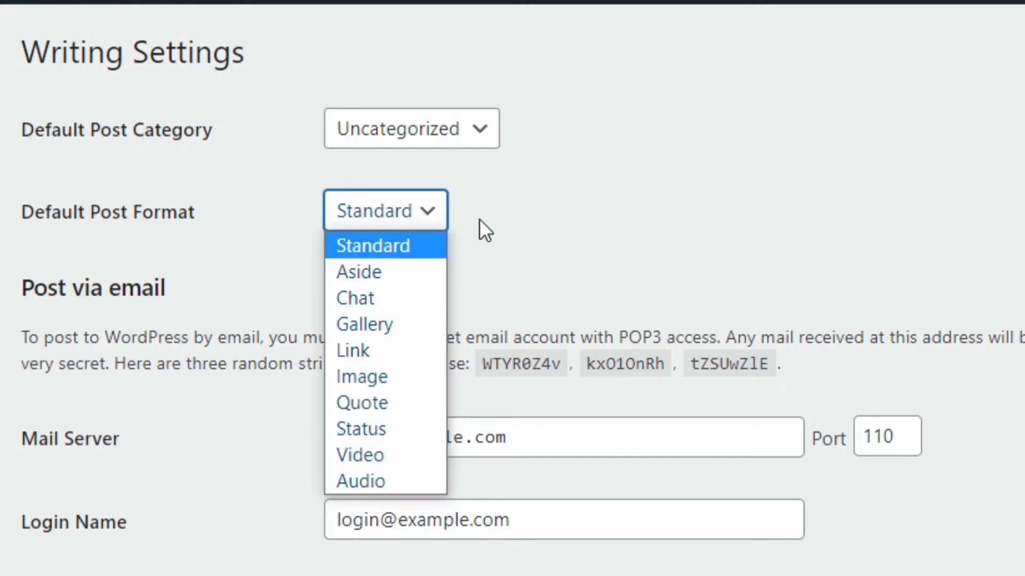
{"action": "key", "text": "Down"}
{"action": "key", "text": "Down"}
{"action": "key", "text": "Down"}
{"action": "key", "text": "Down"}
{"action": "key", "text": "Down"}
{"action": "key", "text": "Down"}
{"action": "key", "text": "Down"}
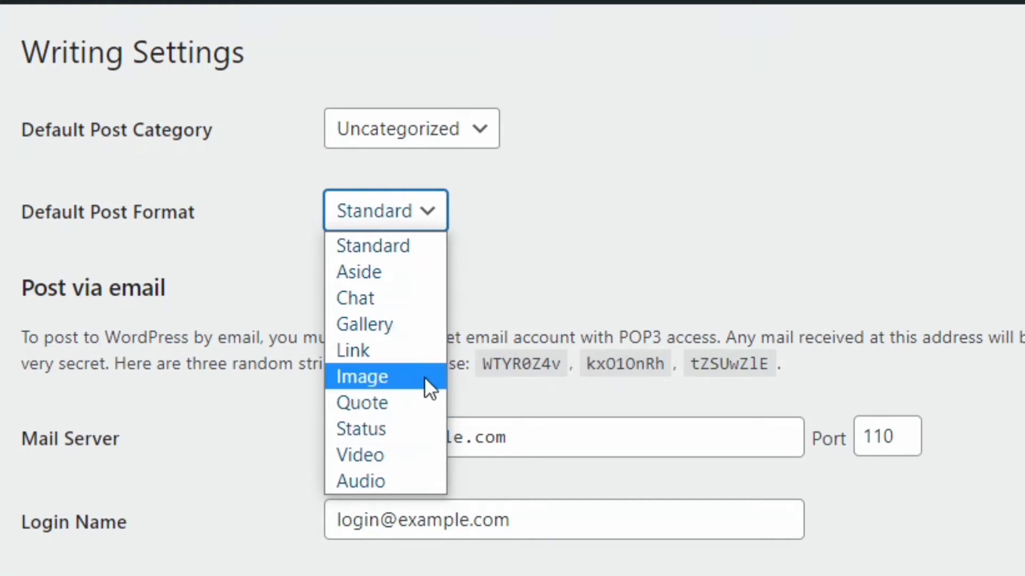
{"action": "left_click", "coordinate": [543, 220]}
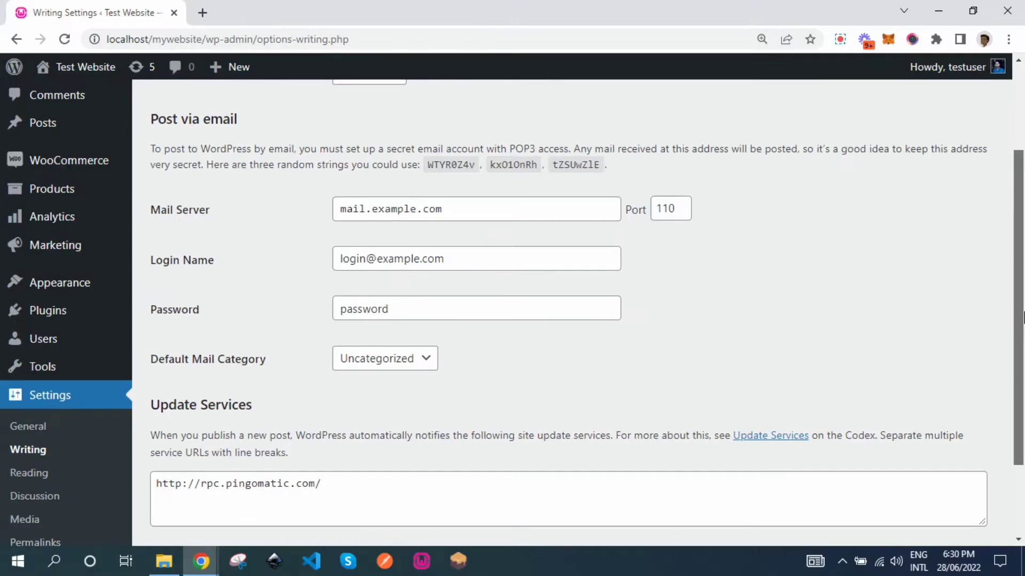
Review the Post via email fields, the default mail category and the Update Services section.
{"action": "scroll", "coordinate": [471, 187], "scroll_direction": "down", "scroll_amount": 1}
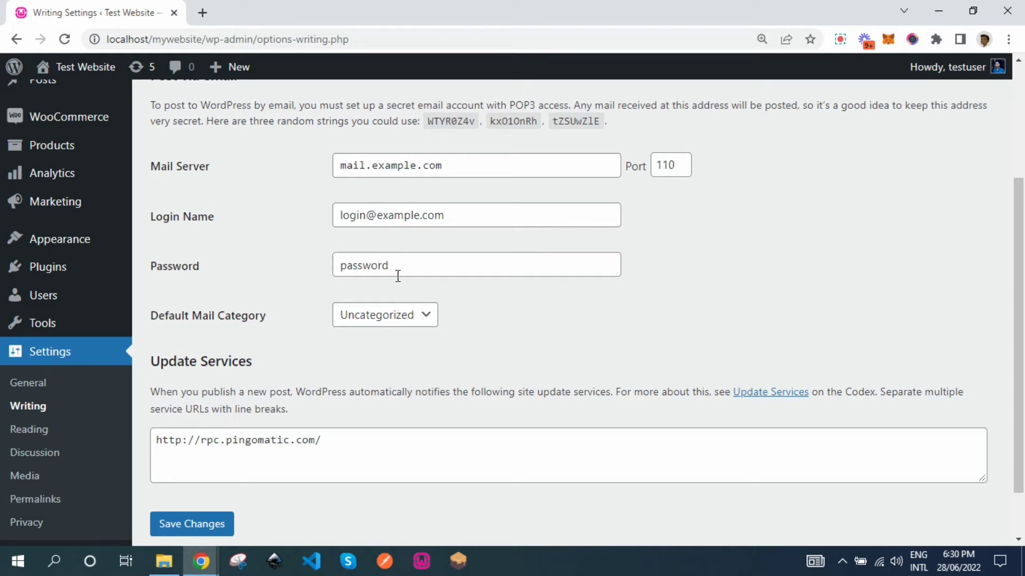
{"action": "scroll", "coordinate": [525, 358], "scroll_direction": "up", "scroll_amount": 1}
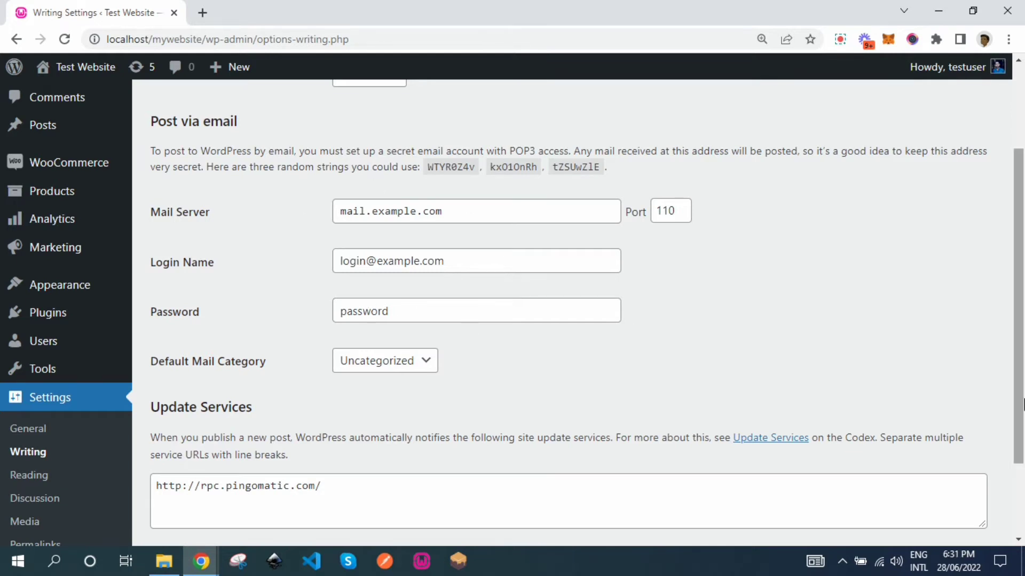
{"action": "left_click_drag", "start_coordinate": [1019, 384], "coordinate": [1013, 425]}
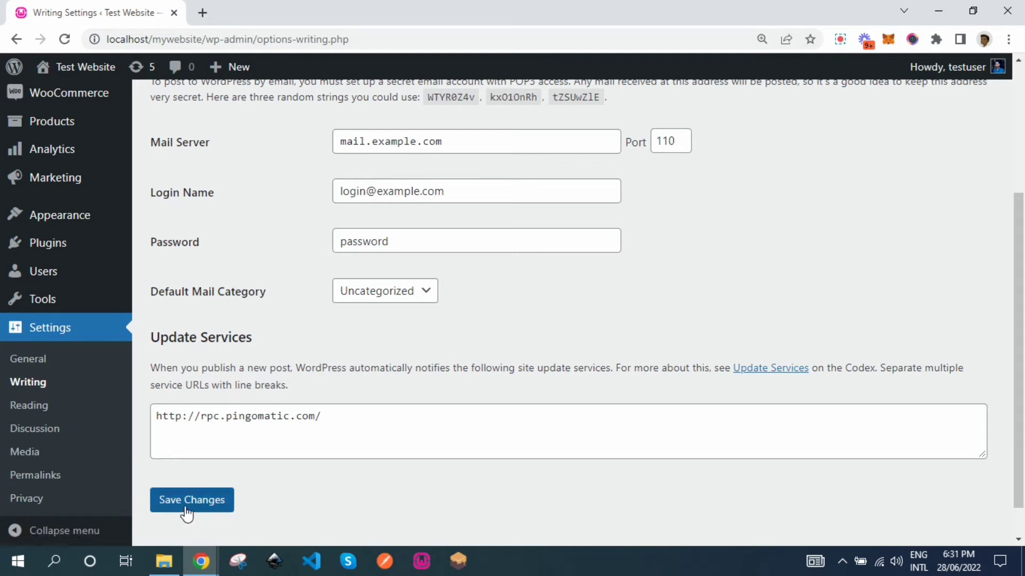
Open the Reading Settings page and examine the homepage display setting.
{"action": "left_click", "coordinate": [30, 409]}
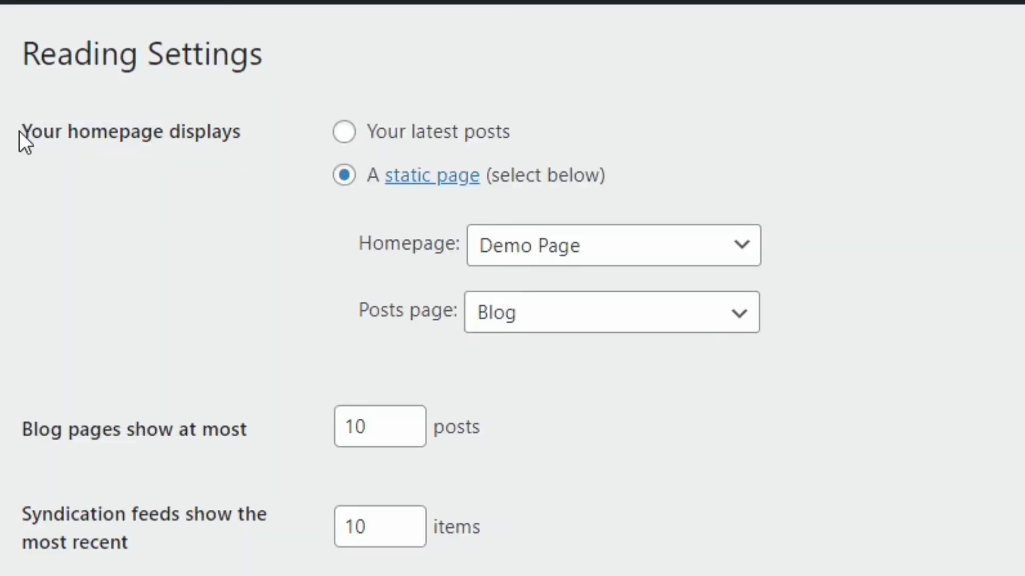
{"action": "left_click_drag", "start_coordinate": [20, 133], "coordinate": [248, 133]}
{"action": "left_click", "coordinate": [264, 139]}
Check the pages available for Homepage and Posts page, keeping Demo Page and Blog.
{"action": "left_click", "coordinate": [560, 242]}
{"action": "left_click", "coordinate": [560, 245]}
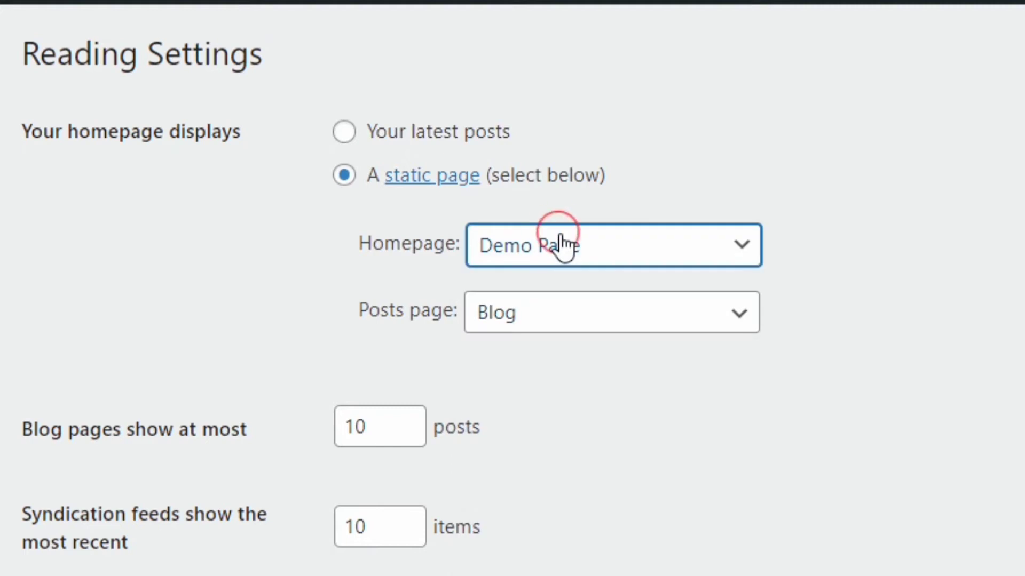
{"action": "left_click", "coordinate": [622, 322]}
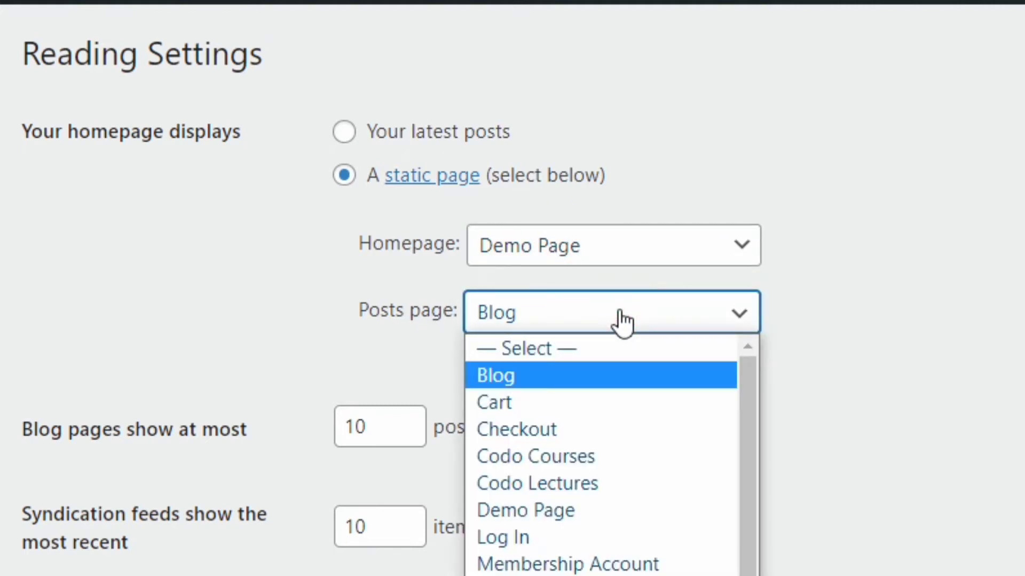
{"action": "left_click", "coordinate": [869, 297]}
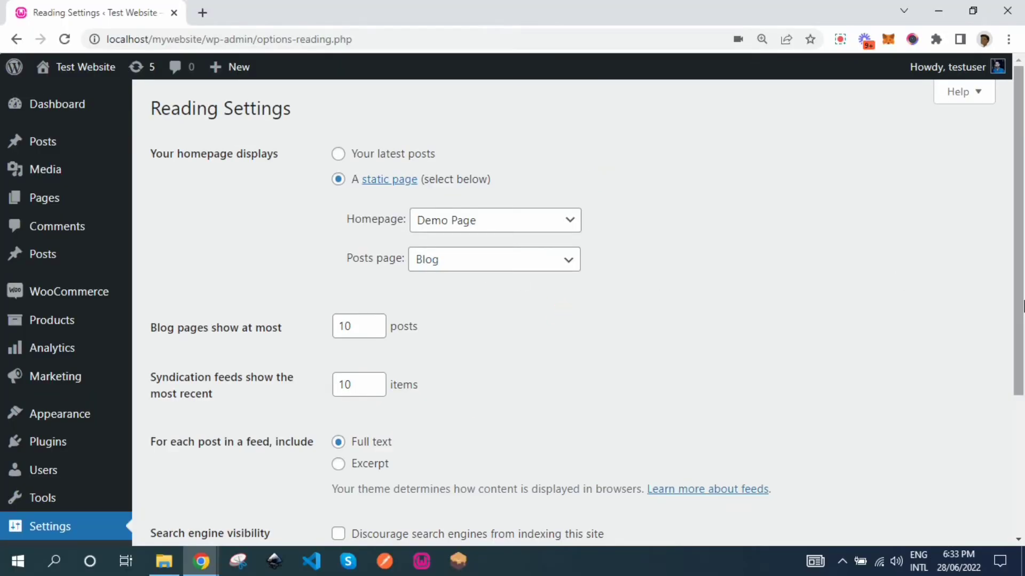
Review the blog page and syndication feed limits, feed content option and search engine visibility setting.
{"action": "scroll", "coordinate": [558, 308], "scroll_direction": "down", "scroll_amount": 2}
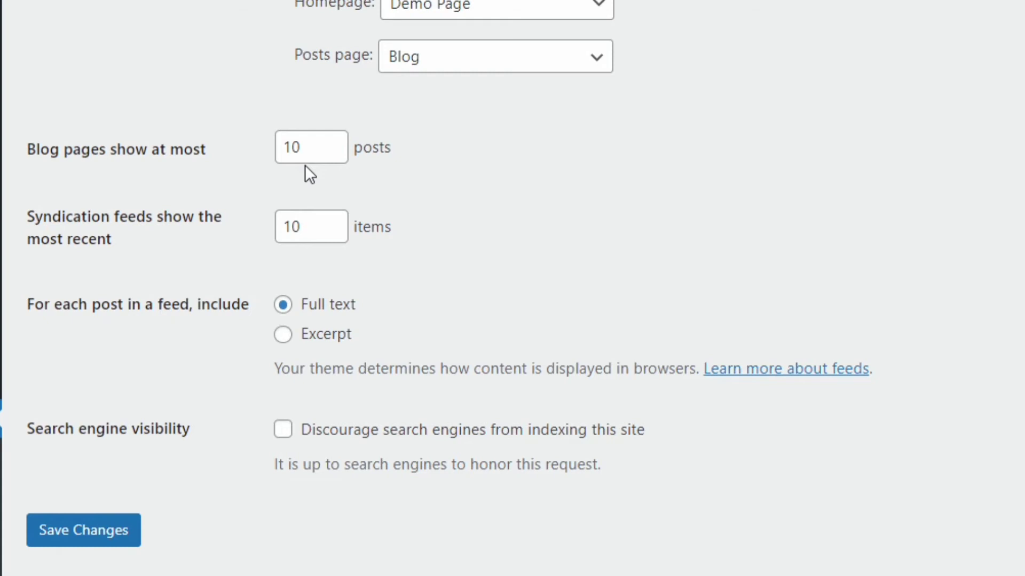
{"action": "scroll", "coordinate": [512, 288], "scroll_direction": "up", "scroll_amount": 3}
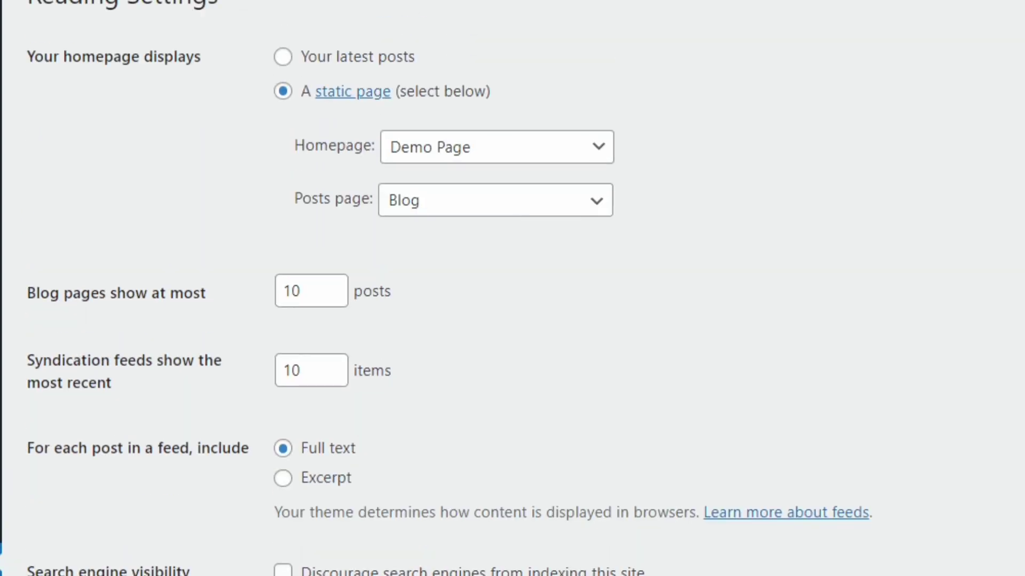
{"action": "scroll", "coordinate": [513, 288], "scroll_direction": "down", "scroll_amount": 5}
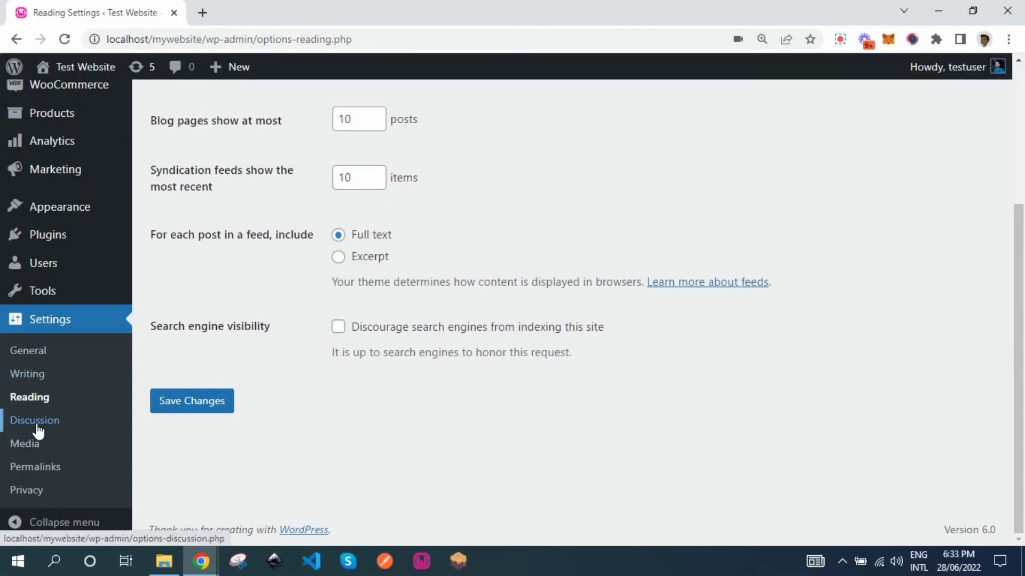
Open the Discussion Settings page and review its comment, email notification, moderation, disallowed keys and avatar sections.
{"action": "left_click", "coordinate": [37, 426]}
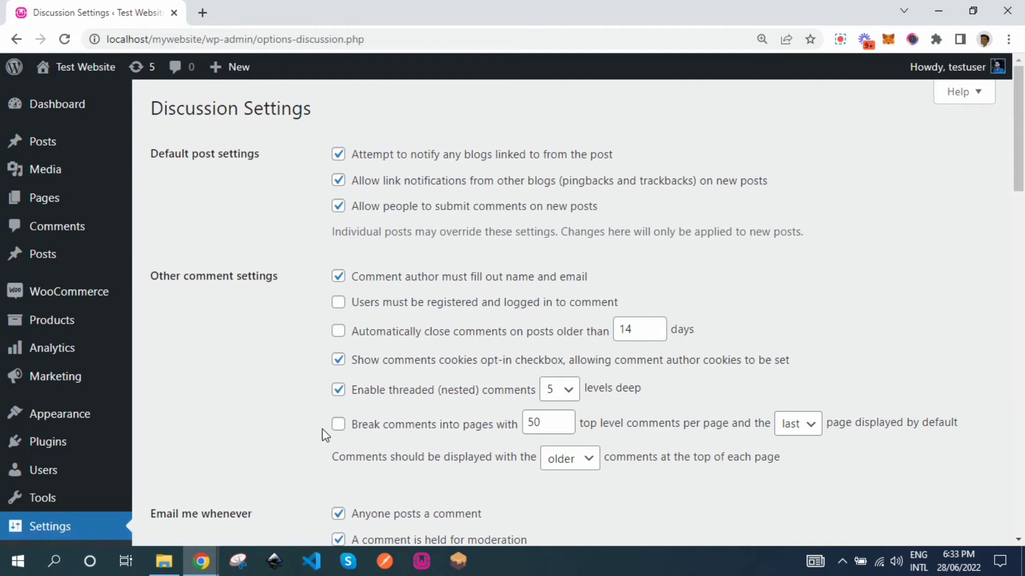
{"action": "scroll", "coordinate": [325, 435], "scroll_direction": "down", "scroll_amount": 2}
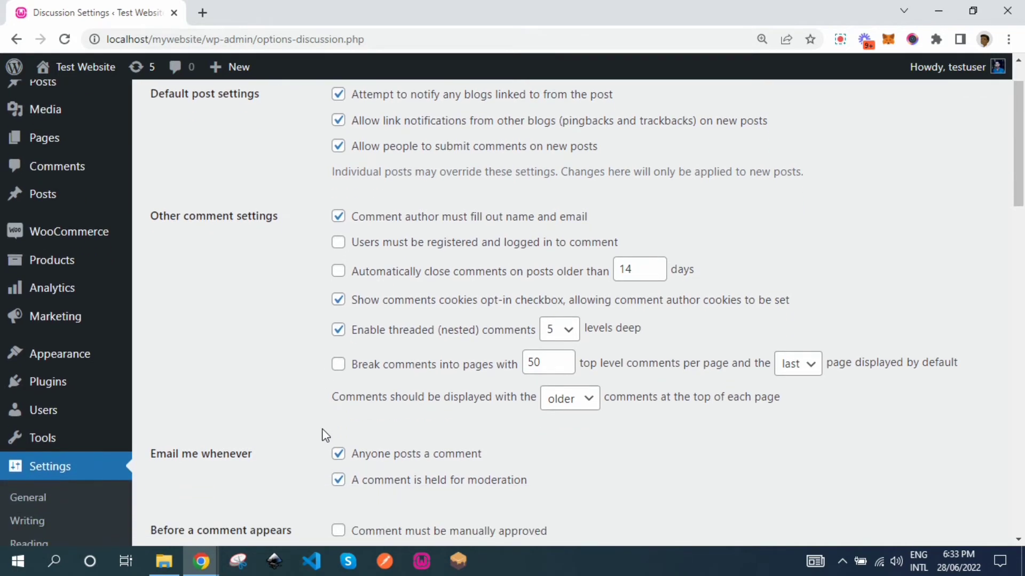
{"action": "scroll", "coordinate": [325, 435], "scroll_direction": "up", "scroll_amount": 2}
{"action": "scroll", "coordinate": [325, 435], "scroll_direction": "down", "scroll_amount": 1}
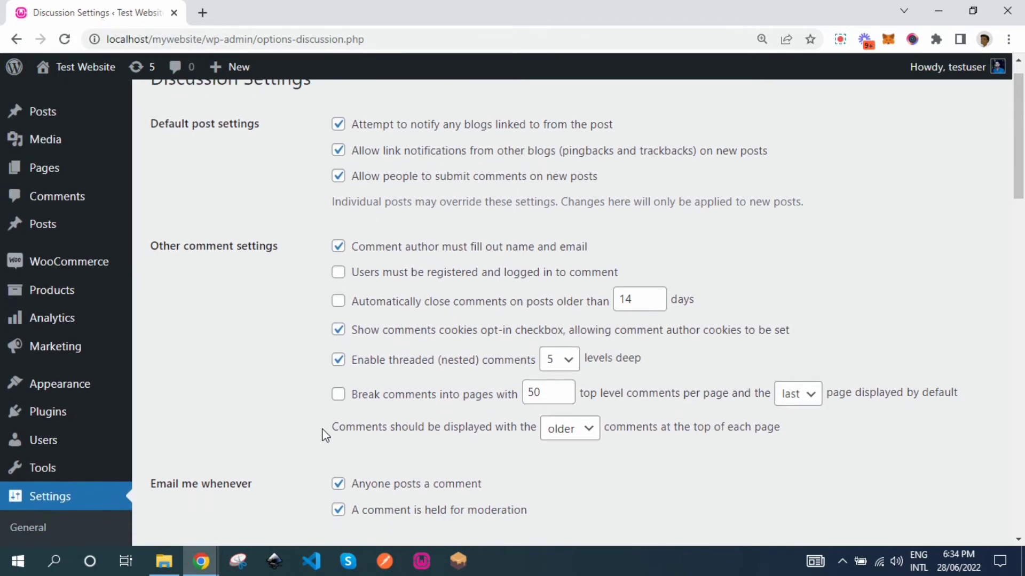
{"action": "scroll", "coordinate": [325, 434], "scroll_direction": "down", "scroll_amount": 4}
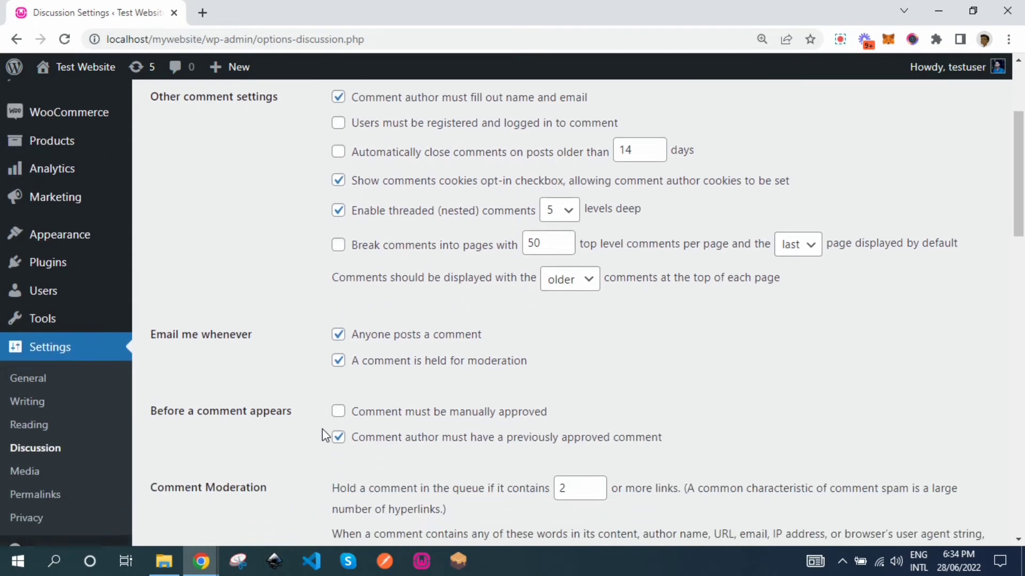
{"action": "scroll", "coordinate": [325, 435], "scroll_direction": "down", "scroll_amount": 4}
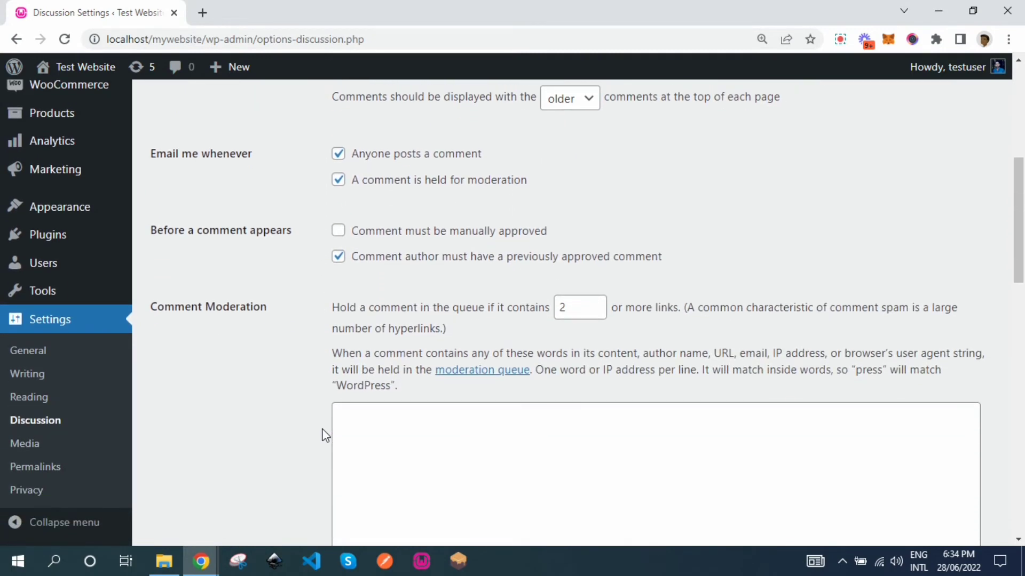
{"action": "scroll", "coordinate": [325, 435], "scroll_direction": "down", "scroll_amount": 5}
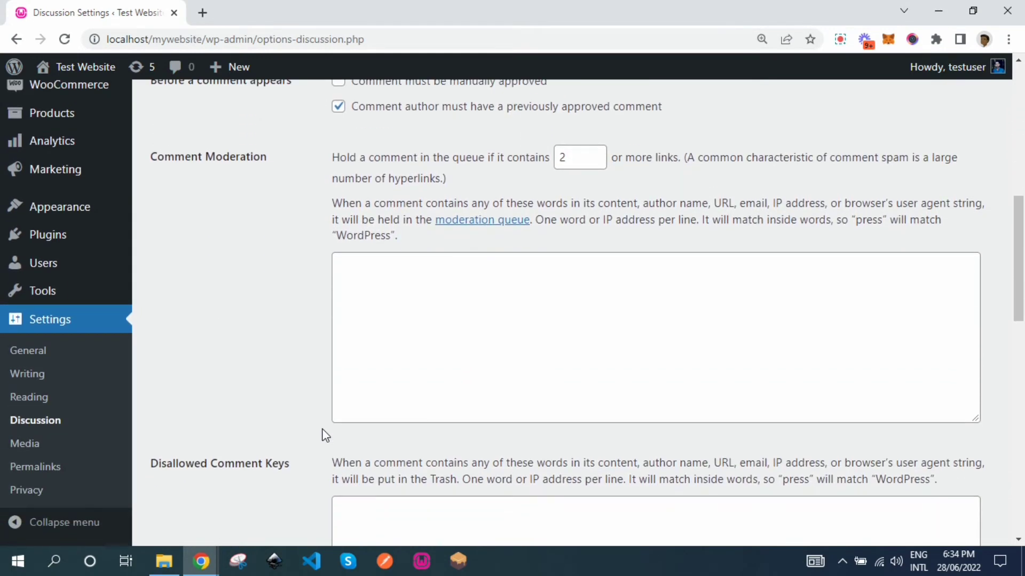
{"action": "scroll", "coordinate": [325, 435], "scroll_direction": "down", "scroll_amount": 5}
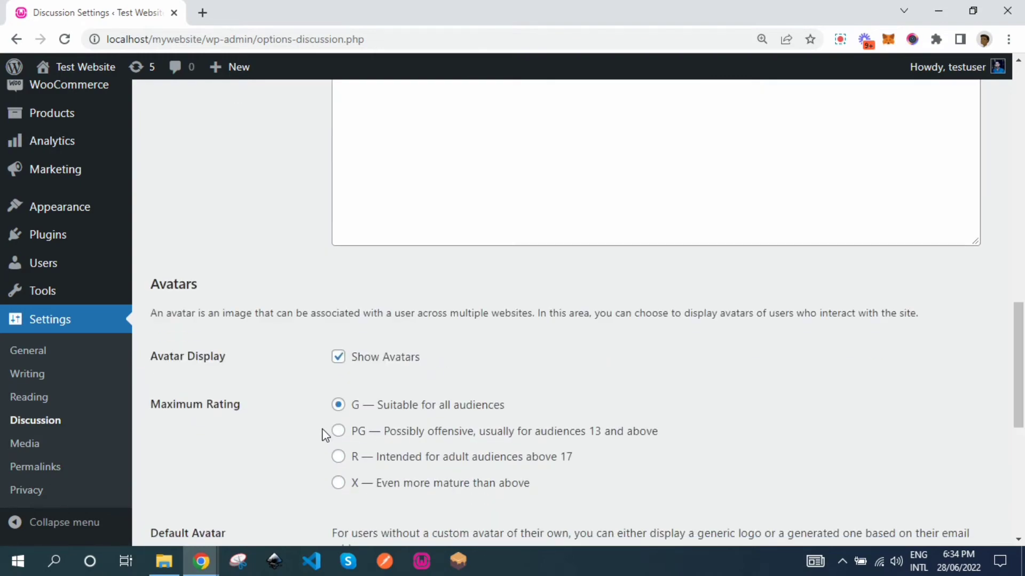
{"action": "scroll", "coordinate": [325, 435], "scroll_direction": "up", "scroll_amount": 1}
{"action": "scroll", "coordinate": [325, 435], "scroll_direction": "down", "scroll_amount": 8}
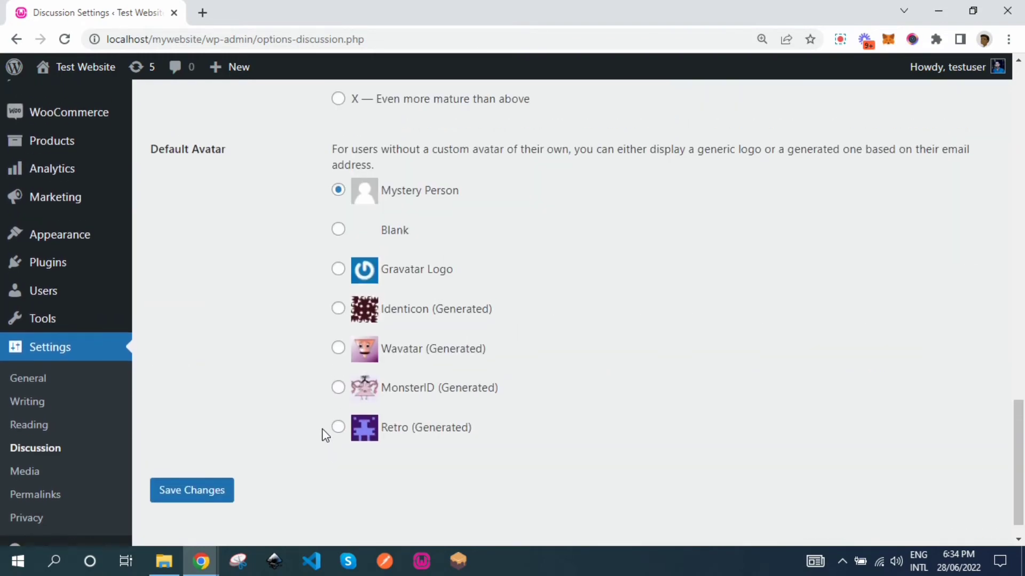
Return to the default post settings and highlight the option "Attempt to notify any blogs linked to from the post".
{"action": "scroll", "coordinate": [325, 435], "scroll_direction": "up", "scroll_amount": 7}
{"action": "scroll", "coordinate": [325, 435], "scroll_direction": "up", "scroll_amount": 15}
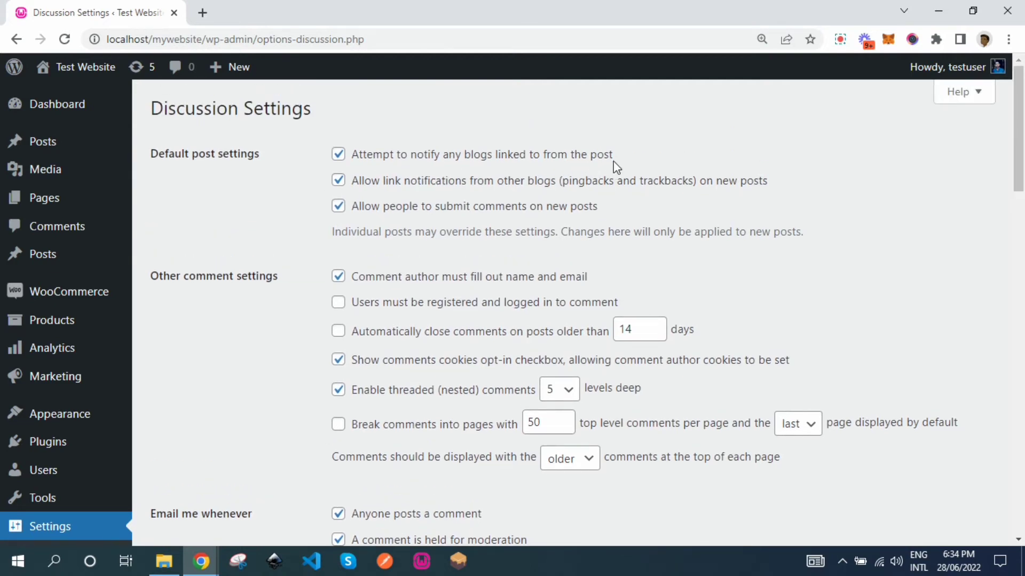
{"action": "left_click_drag", "start_coordinate": [613, 158], "coordinate": [344, 154]}
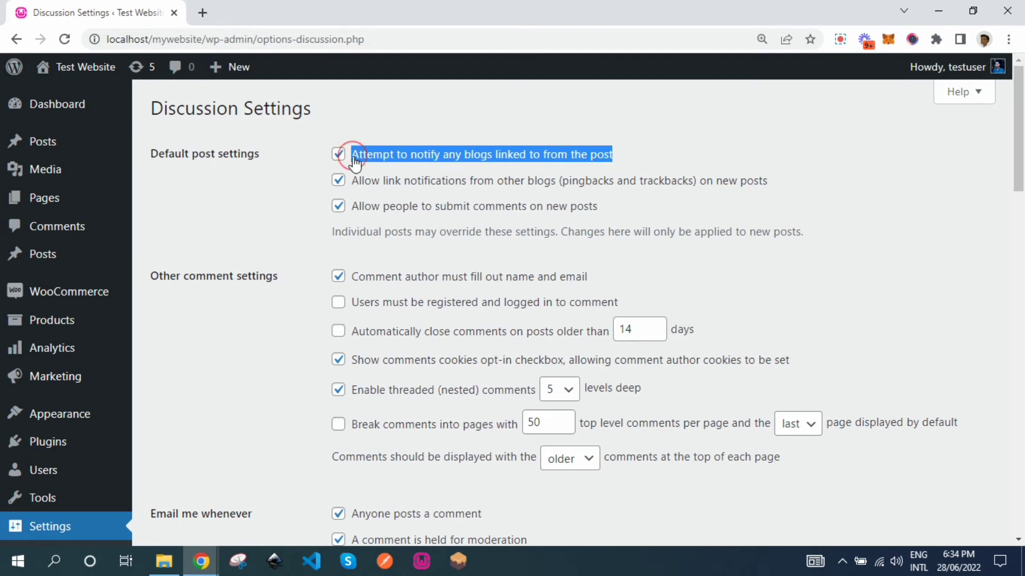
{"action": "left_click", "coordinate": [719, 280]}
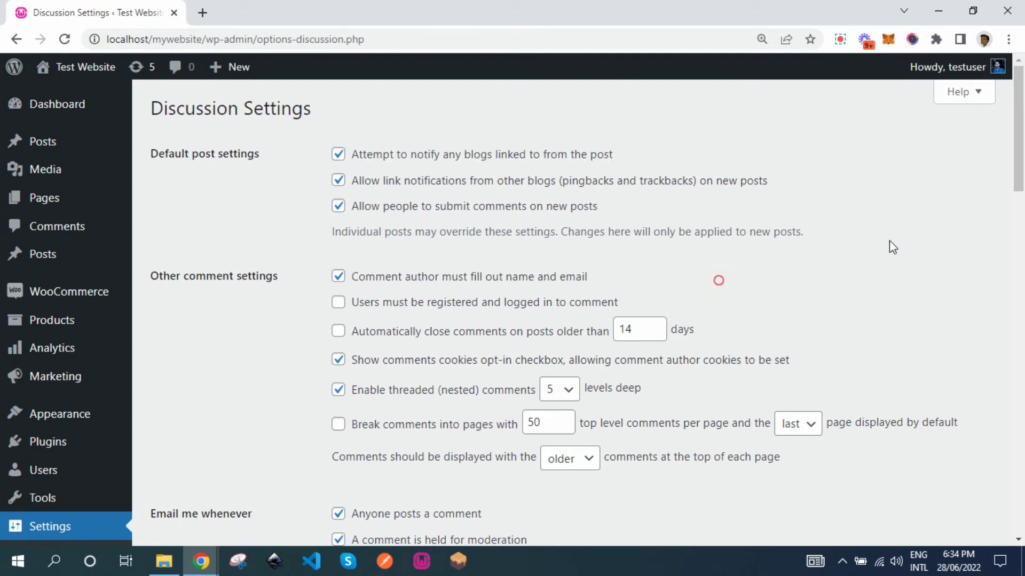
Read the help overview for Discussion Settings, close it and look over the remaining discussion options.
{"action": "left_click", "coordinate": [975, 98]}
{"action": "left_click", "coordinate": [974, 96]}
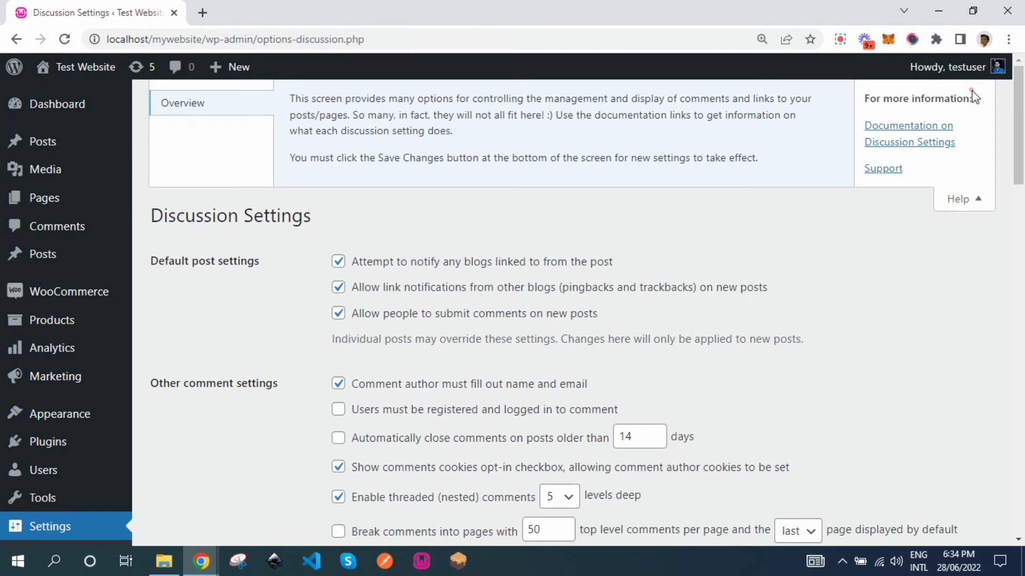
{"action": "left_click", "coordinate": [966, 199]}
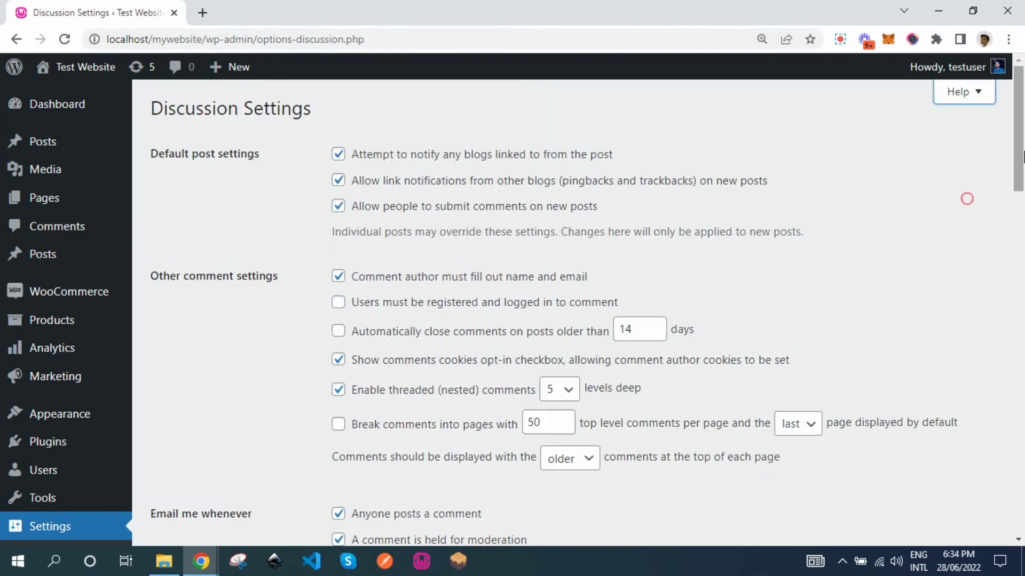
{"action": "mouse_move", "coordinate": [1021, 140]}
{"action": "left_mouse_down"}
{"action": "mouse_move", "coordinate": [1021, 161]}
{"action": "mouse_move", "coordinate": [1022, 126]}
{"action": "left_mouse_up"}
{"action": "scroll", "coordinate": [1021, 128], "scroll_direction": "down", "scroll_amount": 1}
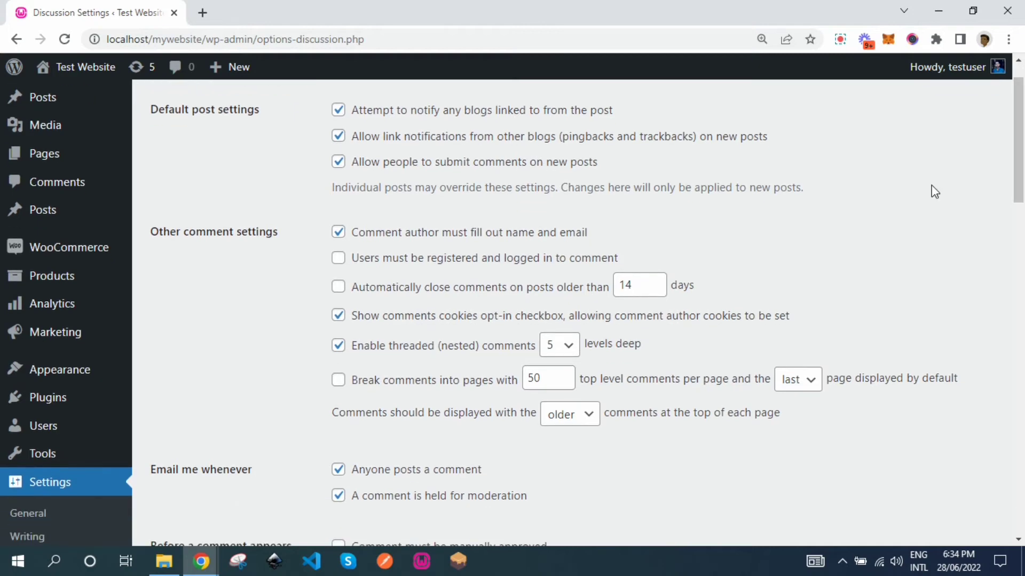
{"action": "left_click_drag", "start_coordinate": [1020, 187], "coordinate": [1013, 414]}
Open the Media Settings page and review the thumbnail, medium and large image sizes and the Uploading Files option.
{"action": "left_click", "coordinate": [26, 445]}
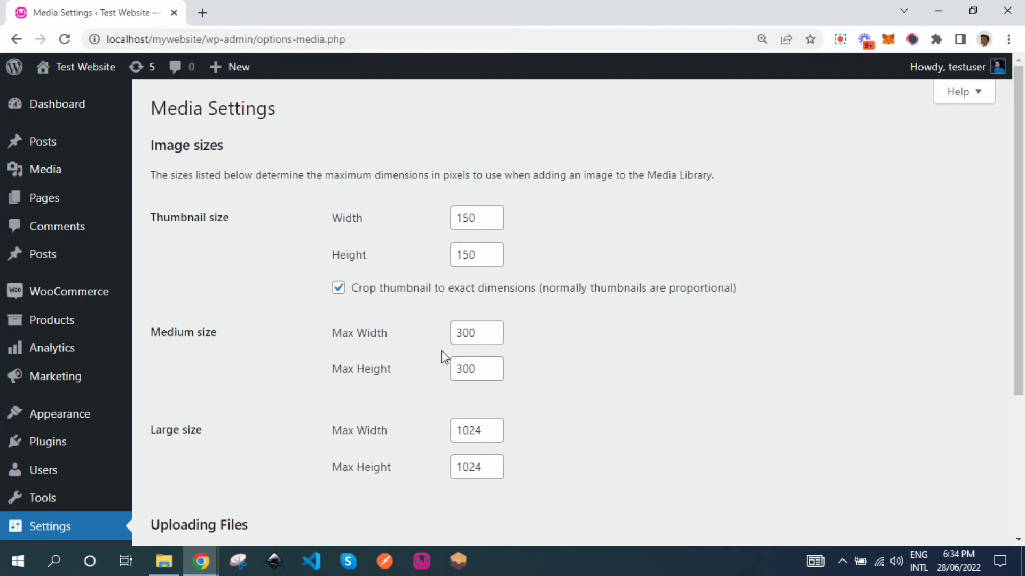
{"action": "mouse_move", "coordinate": [1021, 274]}
{"action": "left_mouse_down"}
{"action": "mouse_move", "coordinate": [1021, 321]}
{"action": "mouse_move", "coordinate": [1021, 279]}
{"action": "left_mouse_up"}
{"action": "scroll", "coordinate": [1021, 284], "scroll_direction": "down", "scroll_amount": 3}
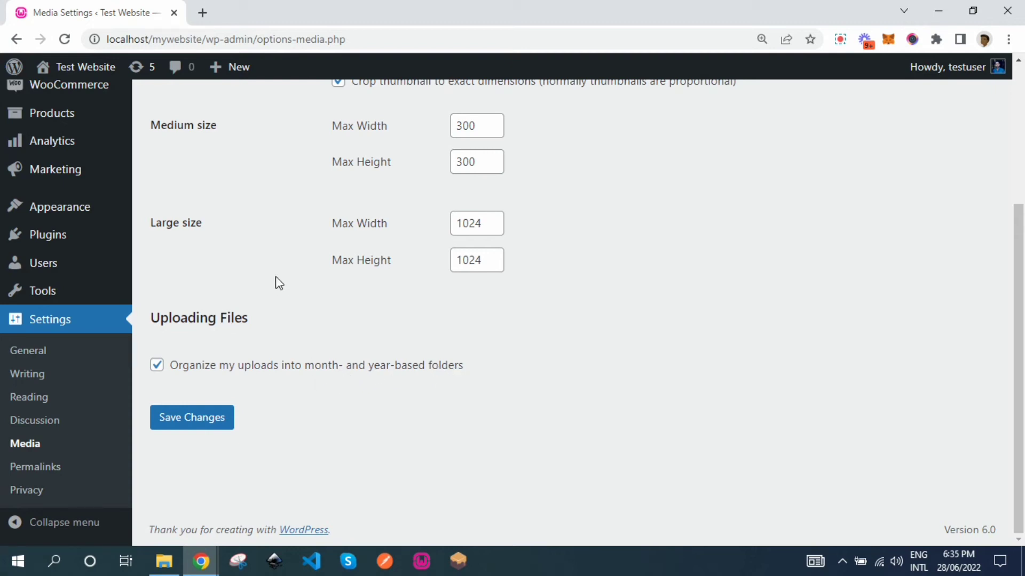
Open the Permalink Settings page and look over the URL structures under Common Settings.
{"action": "left_click", "coordinate": [38, 467]}
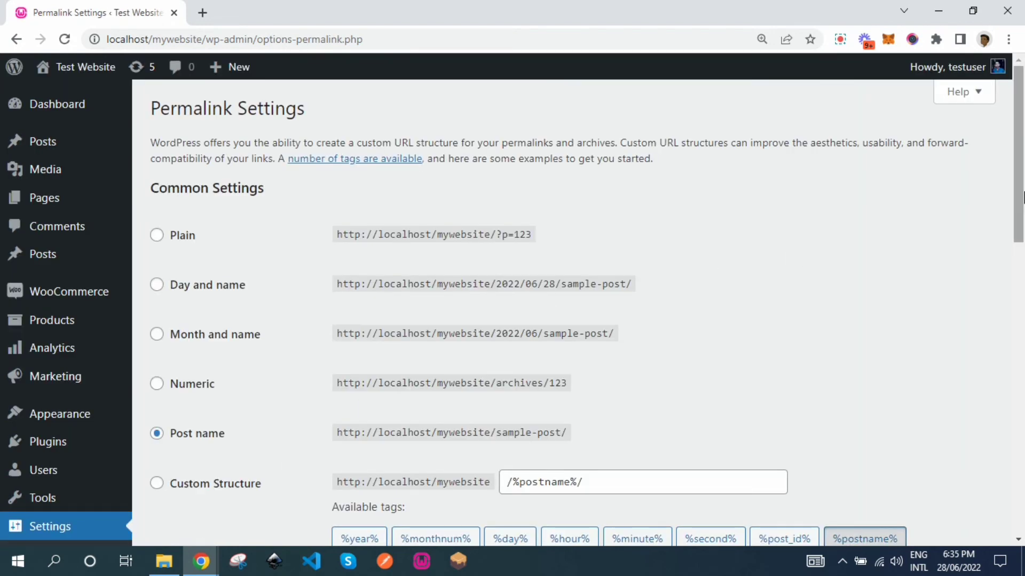
{"action": "scroll", "coordinate": [1022, 207], "scroll_direction": "down", "scroll_amount": 1}
{"action": "scroll", "coordinate": [1022, 181], "scroll_direction": "up", "scroll_amount": 1}
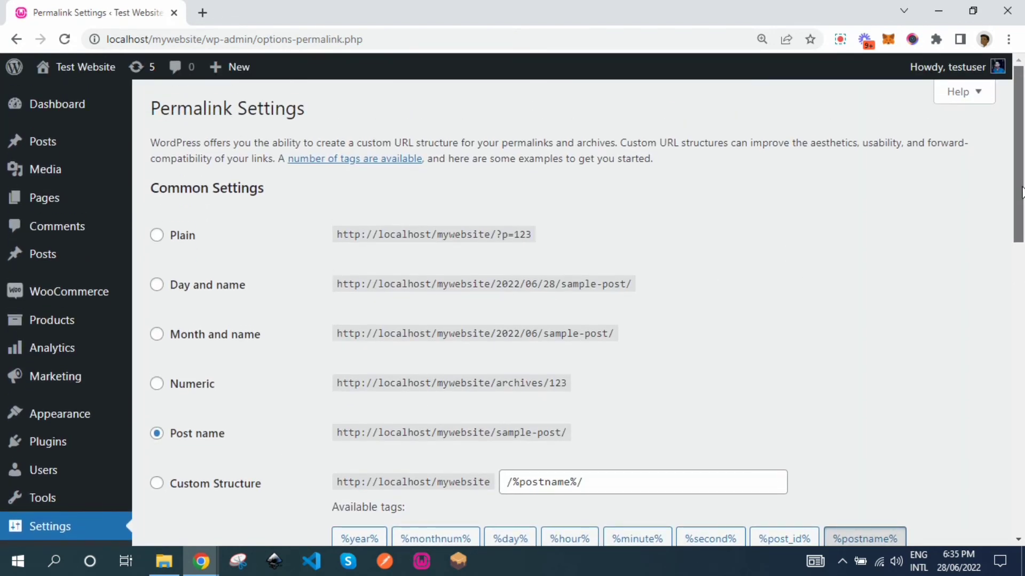
{"action": "scroll", "coordinate": [1022, 210], "scroll_direction": "down", "scroll_amount": 2}
{"action": "scroll", "coordinate": [1021, 213], "scroll_direction": "up", "scroll_amount": 1}
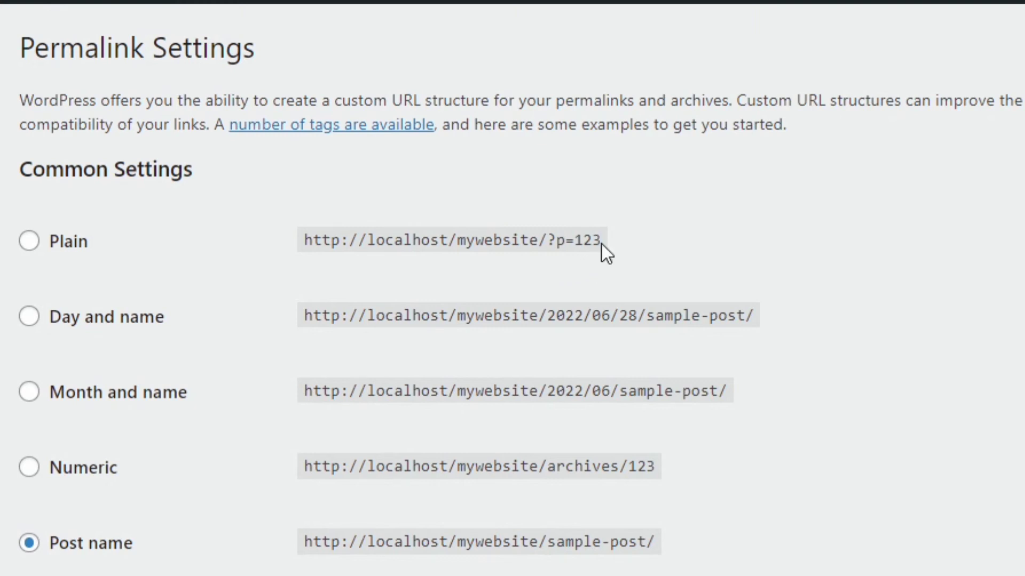
Examine the Plain permalink example by highlighting the full URL, its site address, the p=123 parameter and the post ID.
{"action": "left_click_drag", "start_coordinate": [601, 244], "coordinate": [303, 246]}
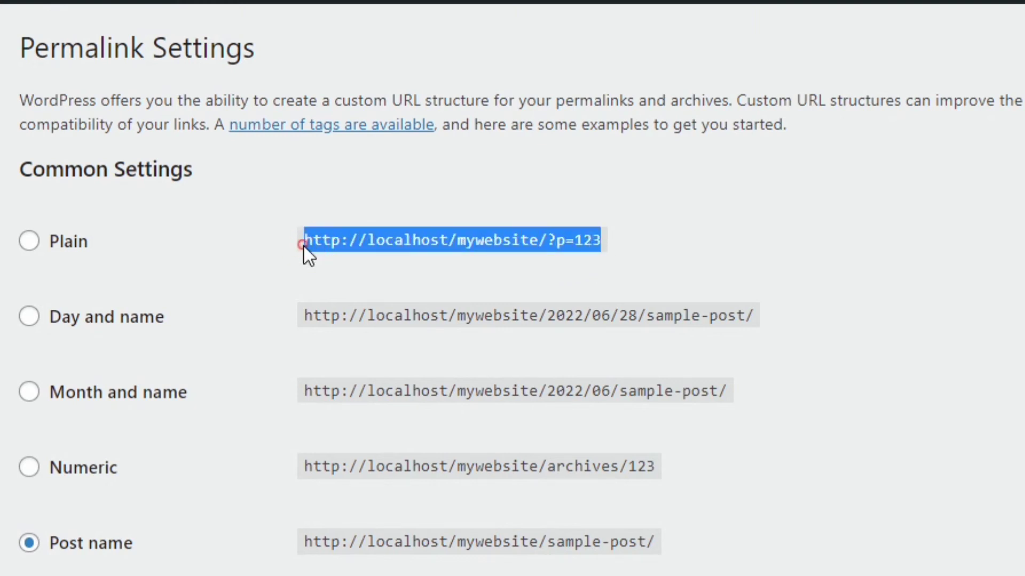
{"action": "left_click", "coordinate": [563, 238]}
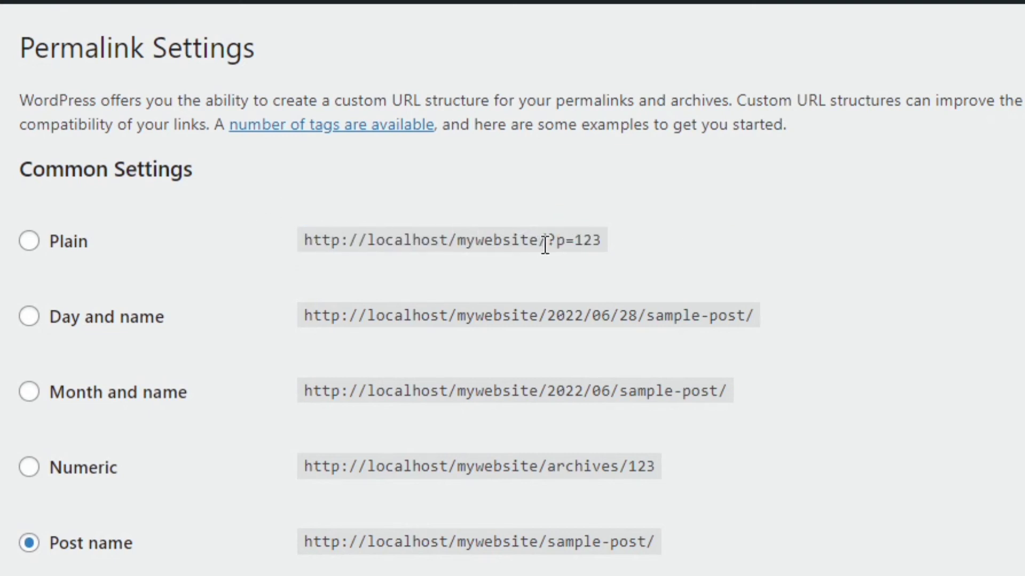
{"action": "left_click_drag", "start_coordinate": [547, 242], "coordinate": [307, 243]}
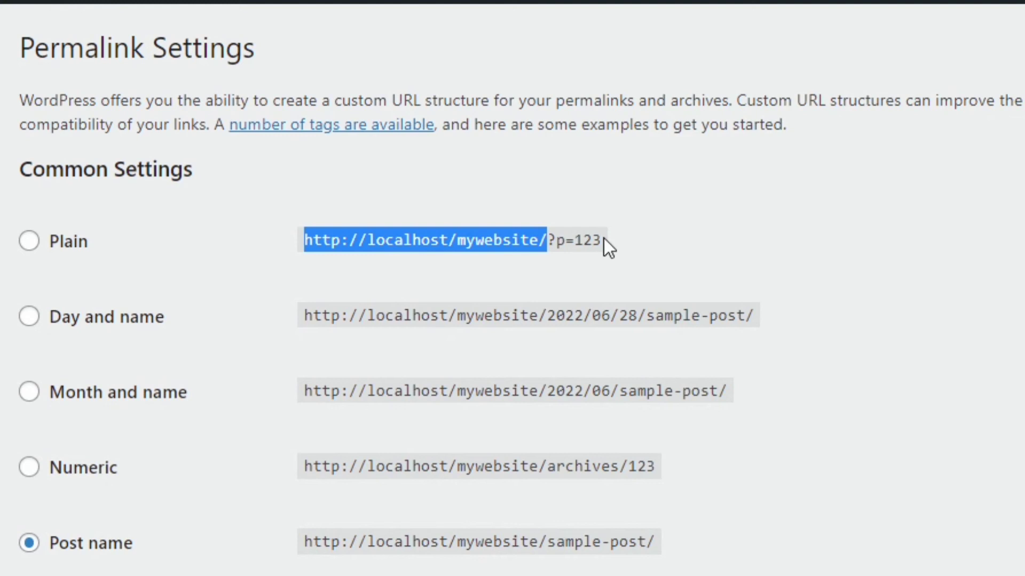
{"action": "left_click_drag", "start_coordinate": [603, 238], "coordinate": [561, 242]}
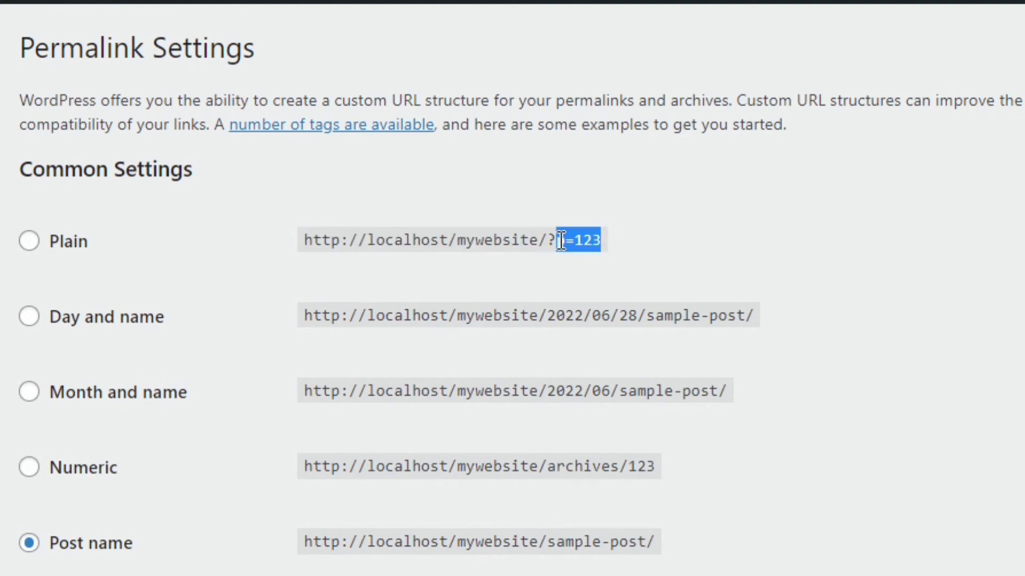
{"action": "left_click", "coordinate": [611, 241]}
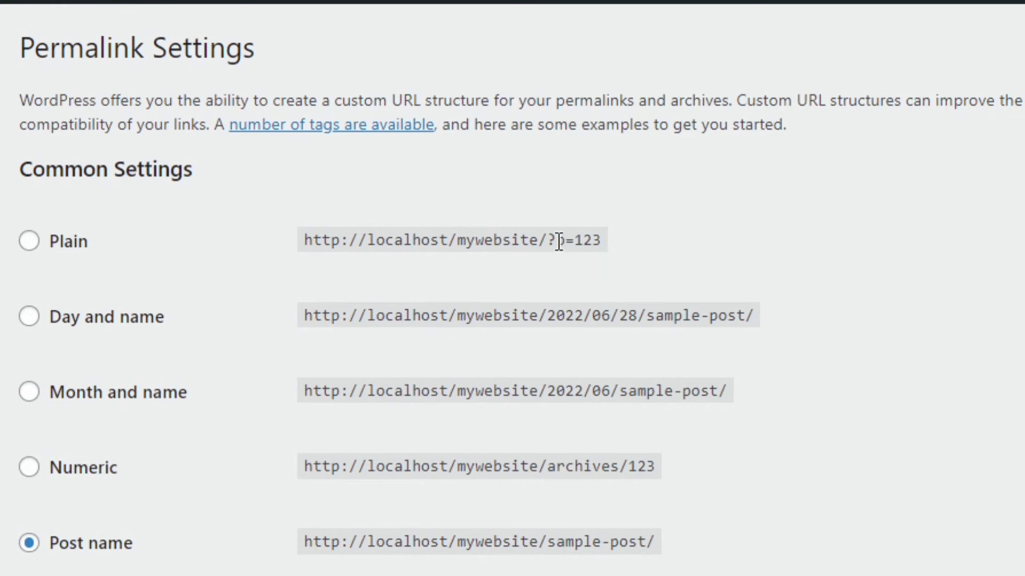
{"action": "left_click_drag", "start_coordinate": [559, 241], "coordinate": [602, 240]}
{"action": "left_click", "coordinate": [571, 241]}
{"action": "left_click_drag", "start_coordinate": [602, 241], "coordinate": [579, 241]}
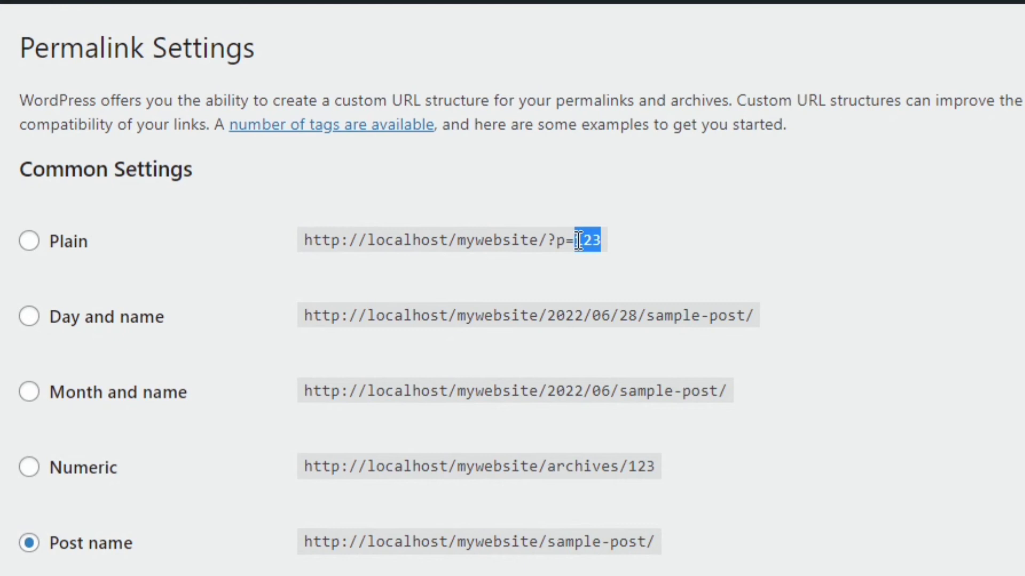
{"action": "left_click", "coordinate": [607, 236]}
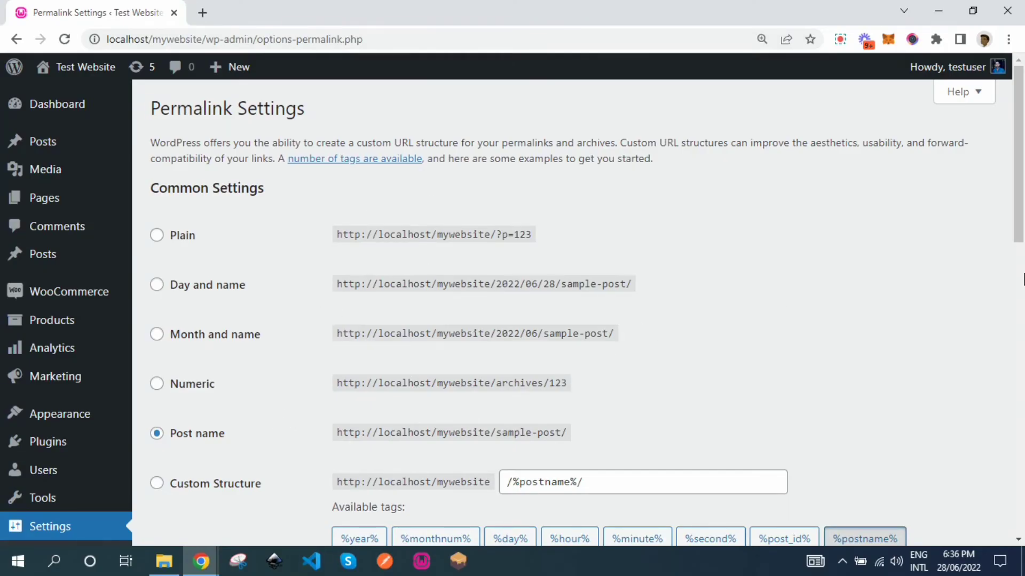
Examine the Post name permalink example by highlighting its site address and the sample-post part.
{"action": "left_click_drag", "start_coordinate": [1019, 224], "coordinate": [1021, 290]}
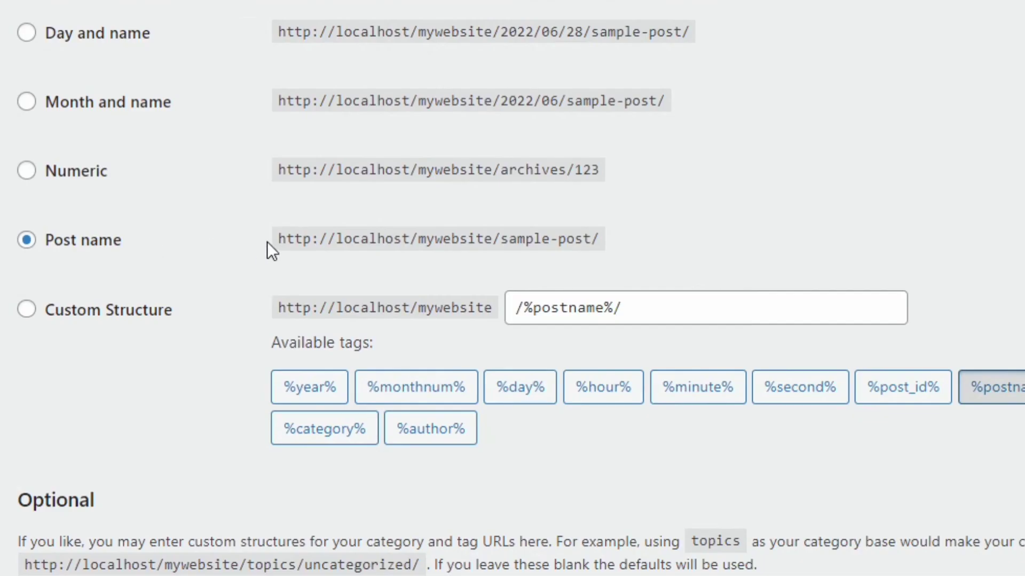
{"action": "left_click_drag", "start_coordinate": [275, 242], "coordinate": [501, 240]}
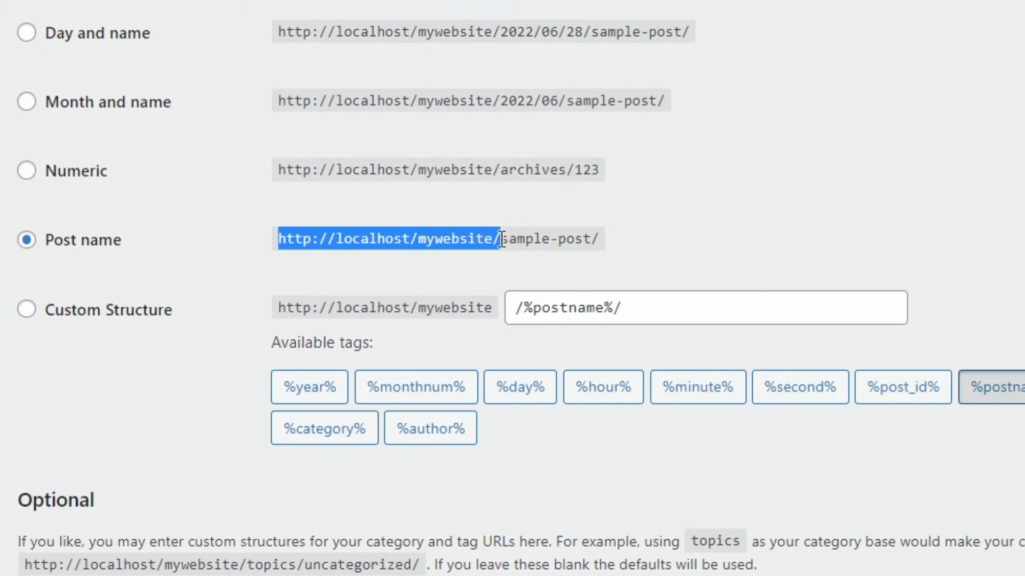
{"action": "left_click_drag", "start_coordinate": [599, 240], "coordinate": [501, 244]}
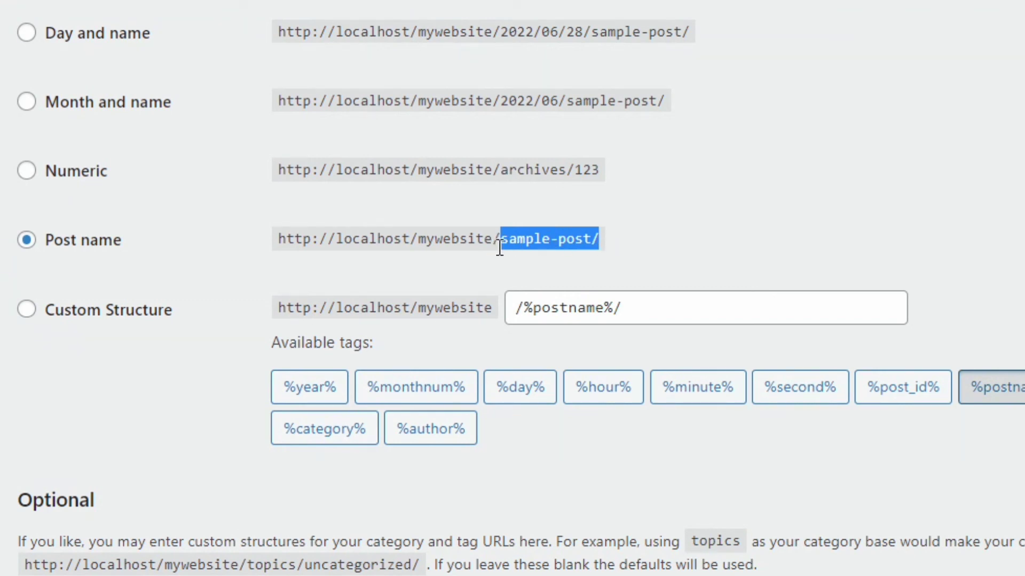
{"action": "left_click", "coordinate": [620, 240]}
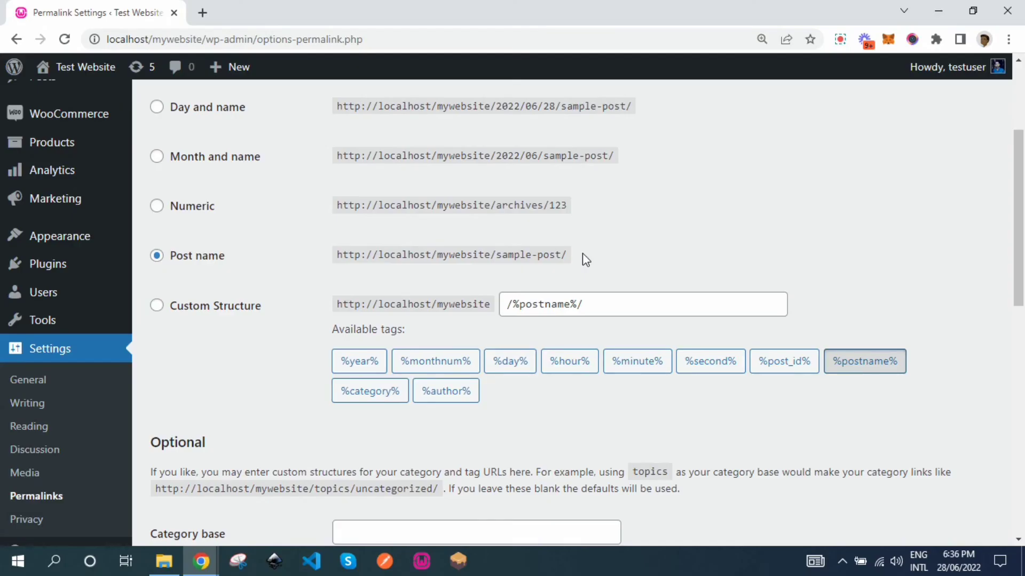
Review the custom structure tags, the optional category and tag bases, and the Product permalinks section.
{"action": "scroll", "coordinate": [267, 249], "scroll_direction": "down", "scroll_amount": 2}
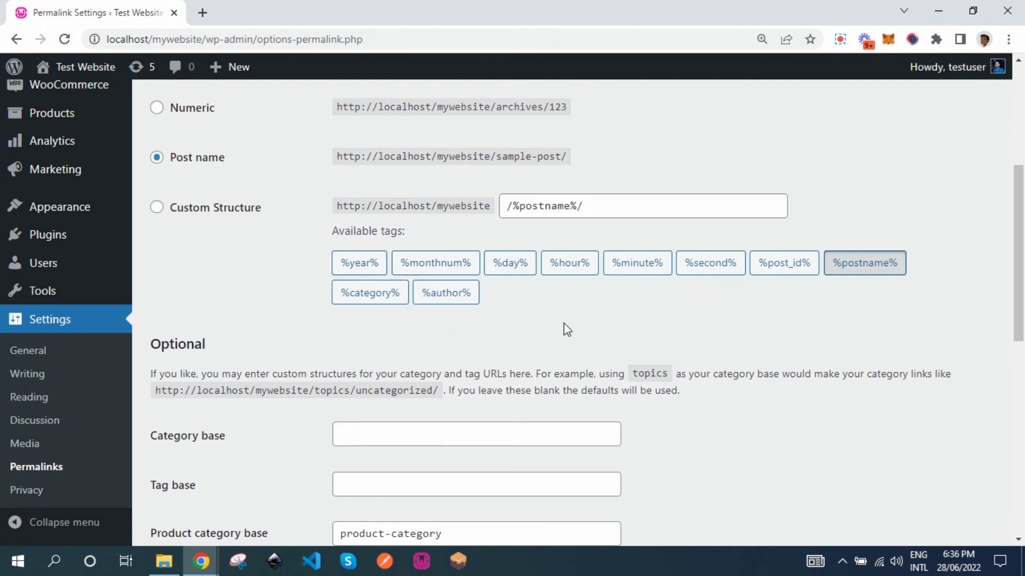
{"action": "left_click_drag", "start_coordinate": [1022, 272], "coordinate": [1023, 463]}
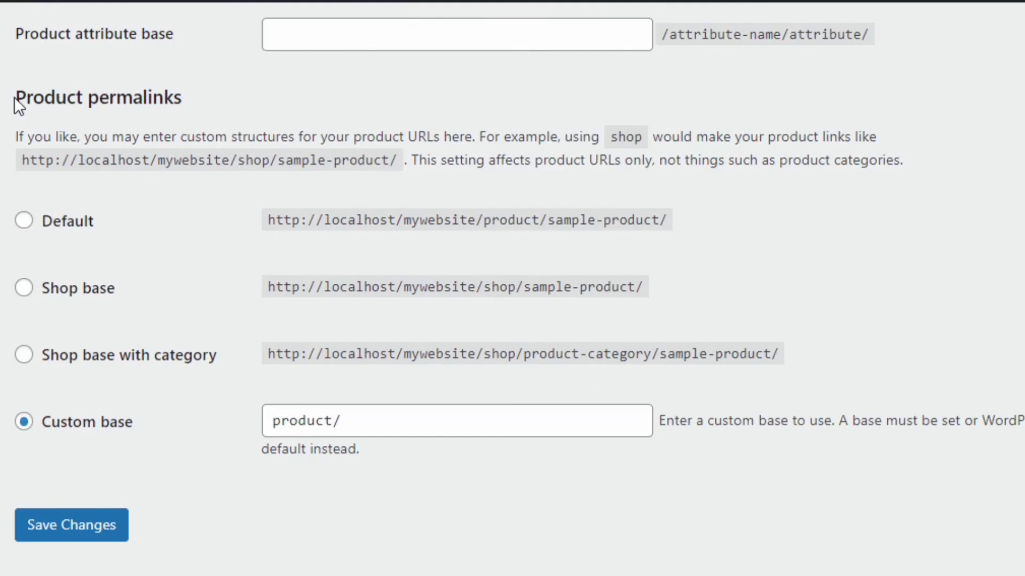
{"action": "left_click_drag", "start_coordinate": [14, 97], "coordinate": [185, 98]}
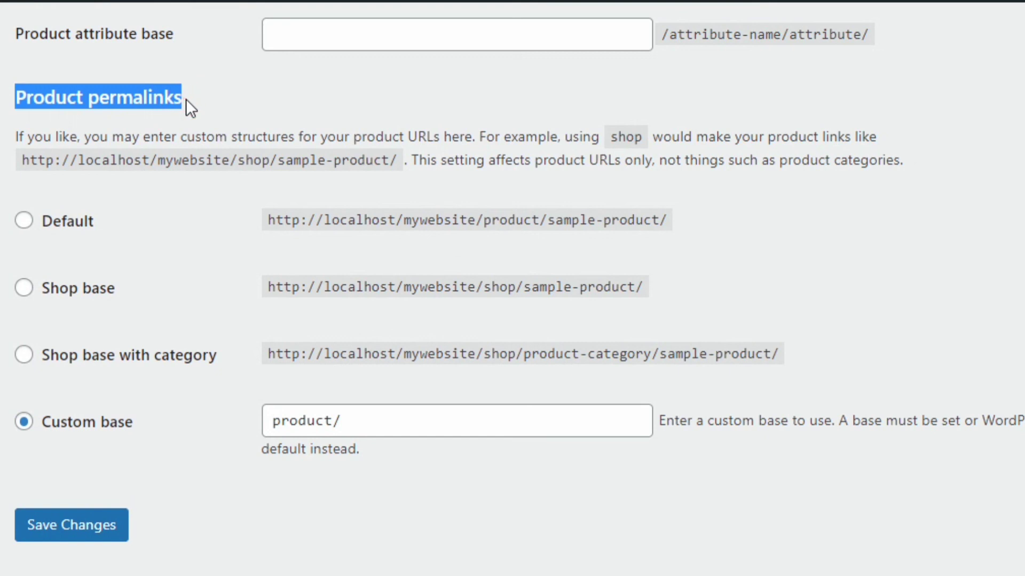
{"action": "left_click", "coordinate": [188, 106]}
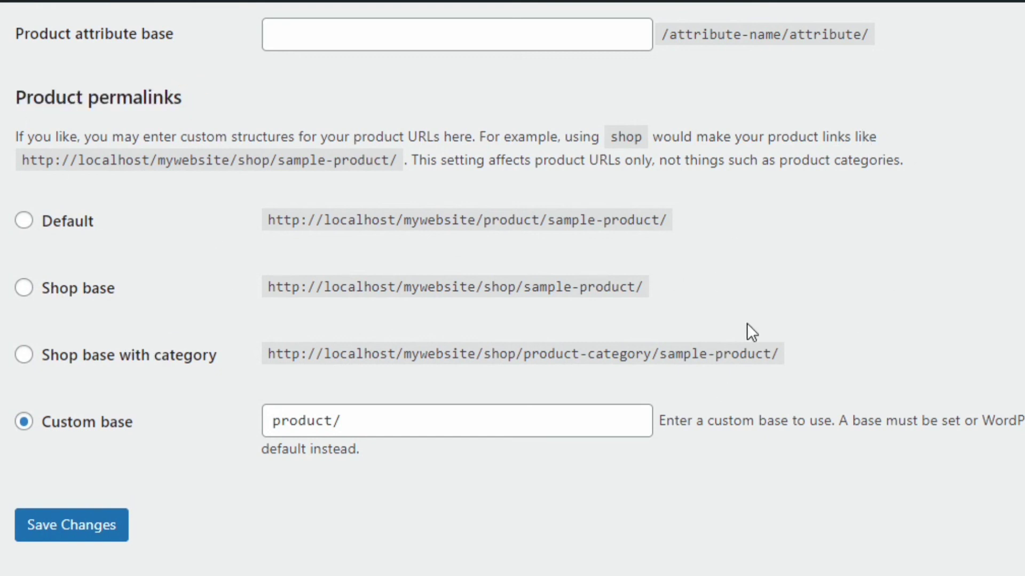
{"action": "scroll", "coordinate": [512, 288], "scroll_direction": "down", "scroll_amount": 1}
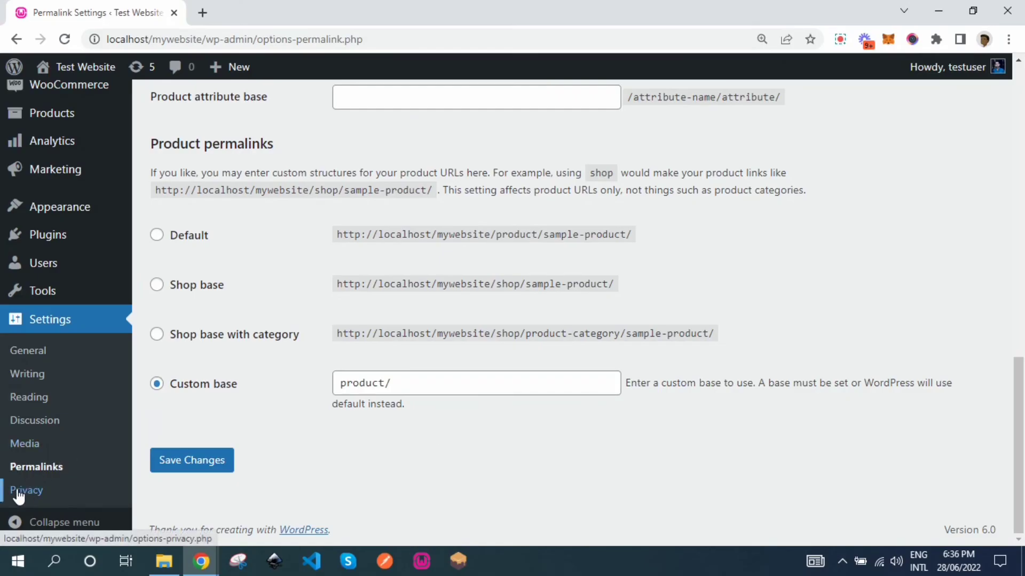
Open the Privacy settings and check the pages available as Privacy Policy page, keeping Privacy Policy selected.
{"action": "left_click", "coordinate": [18, 492]}
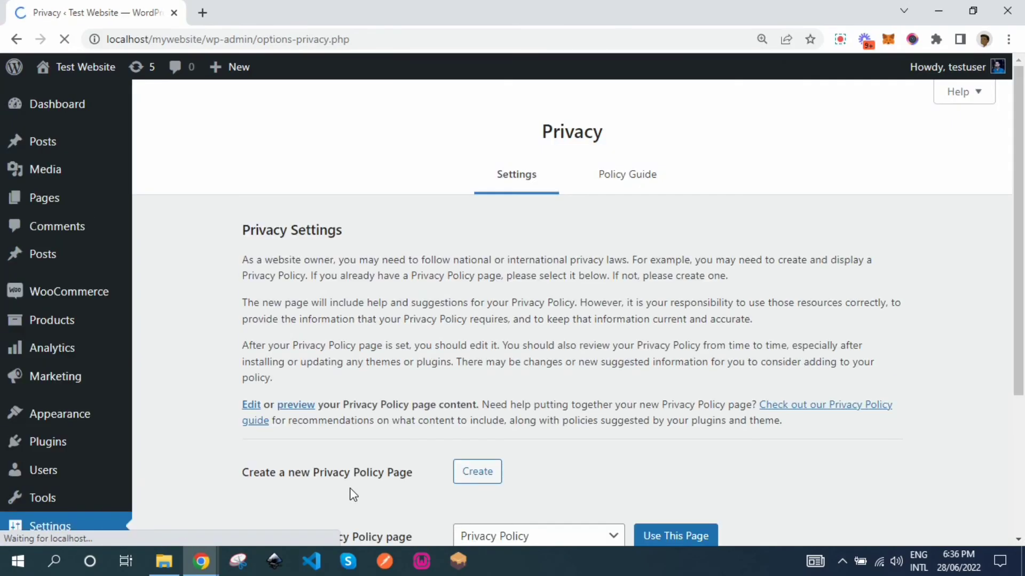
{"action": "left_click_drag", "start_coordinate": [1023, 250], "coordinate": [1023, 340]}
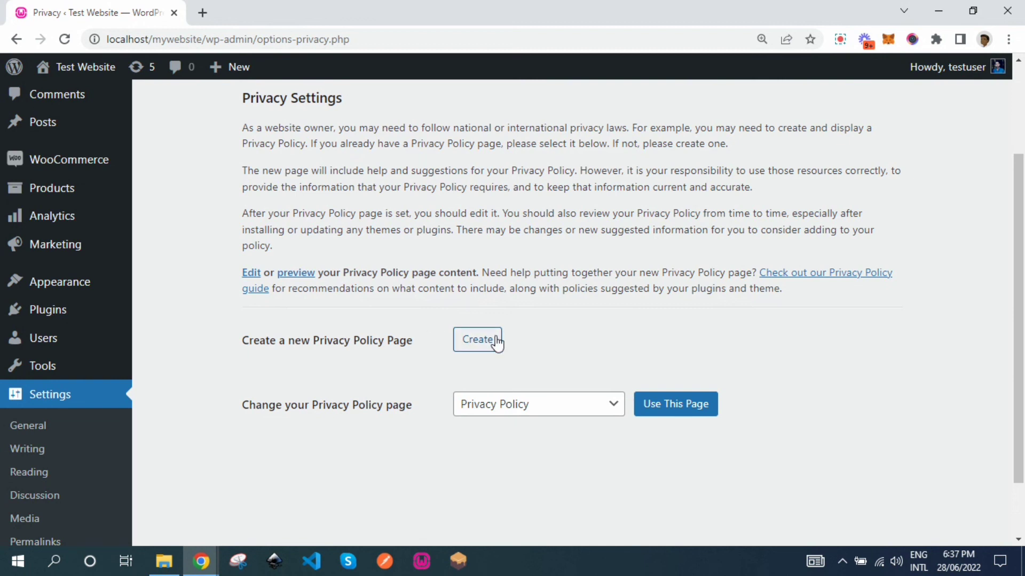
{"action": "left_click", "coordinate": [517, 410]}
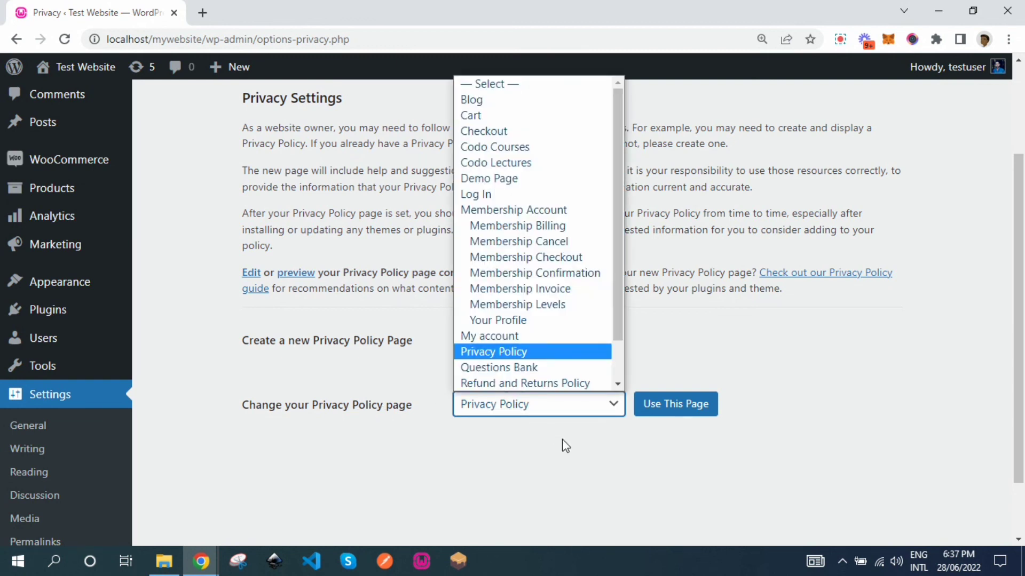
{"action": "left_click", "coordinate": [652, 449]}
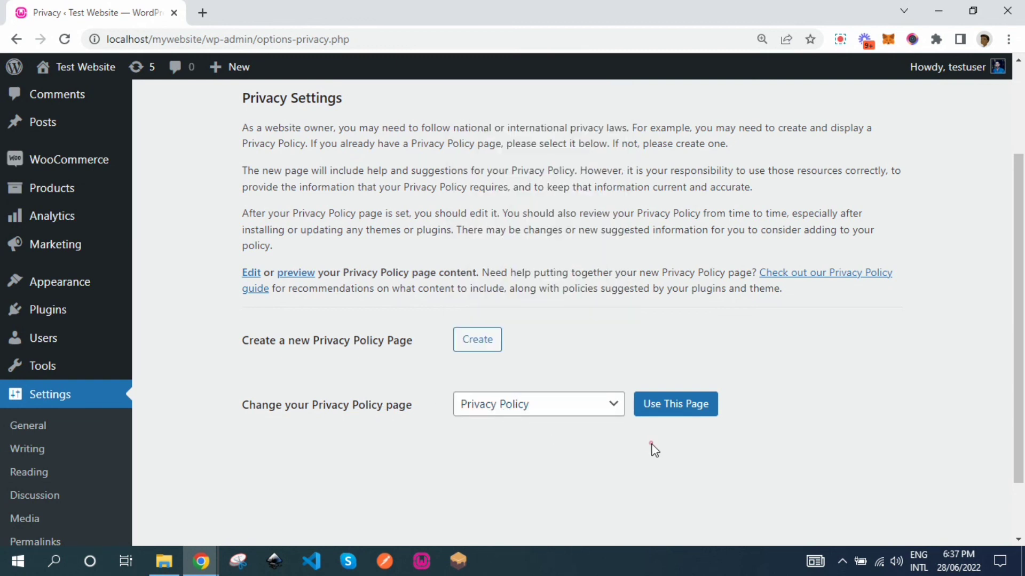